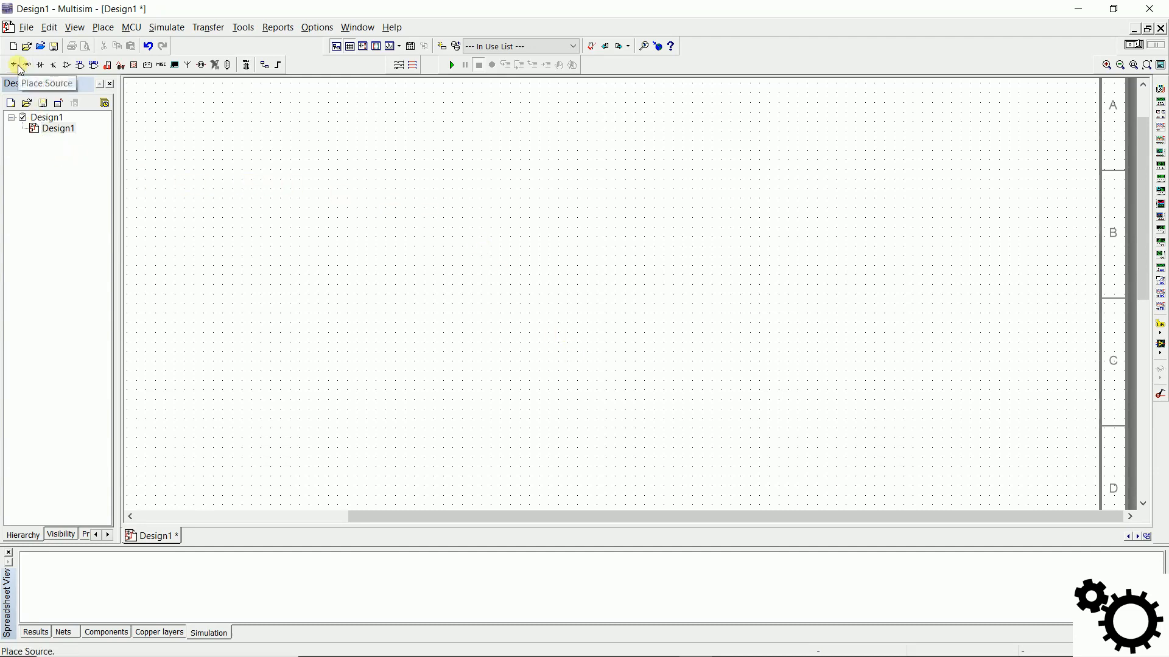
- Place an AC_POWER source from the POWER_SOURCES family on the empty sheet and a GROUND symbol below and to its right
{"action": "left_click", "coordinate": [19, 67]}
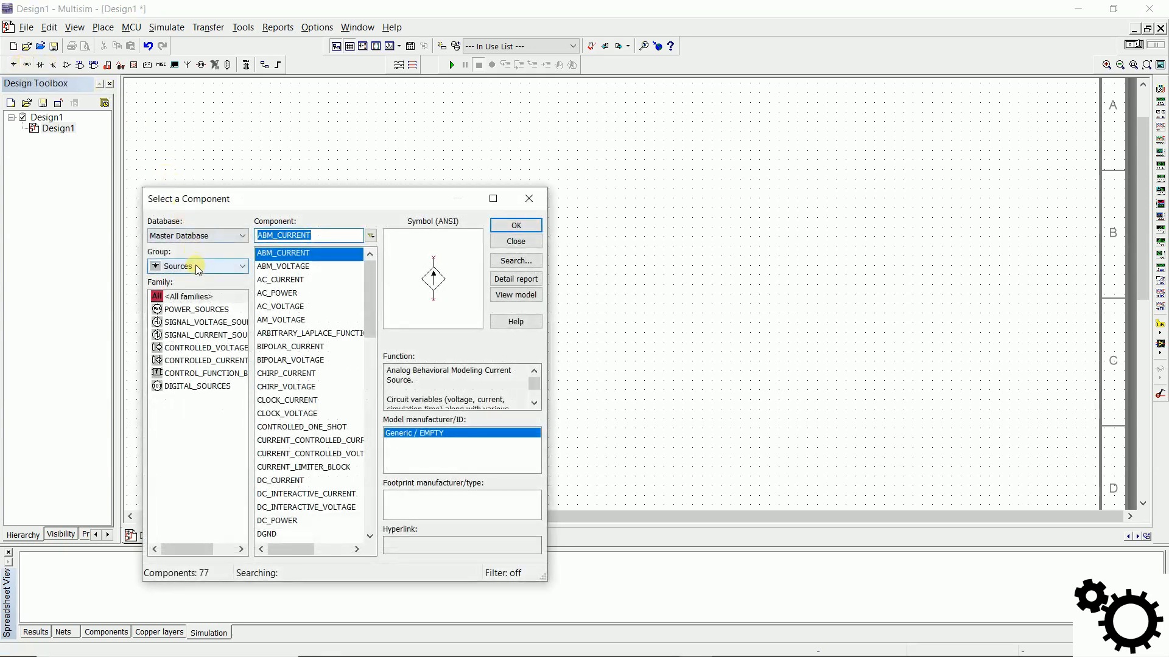
{"action": "left_click", "coordinate": [194, 309]}
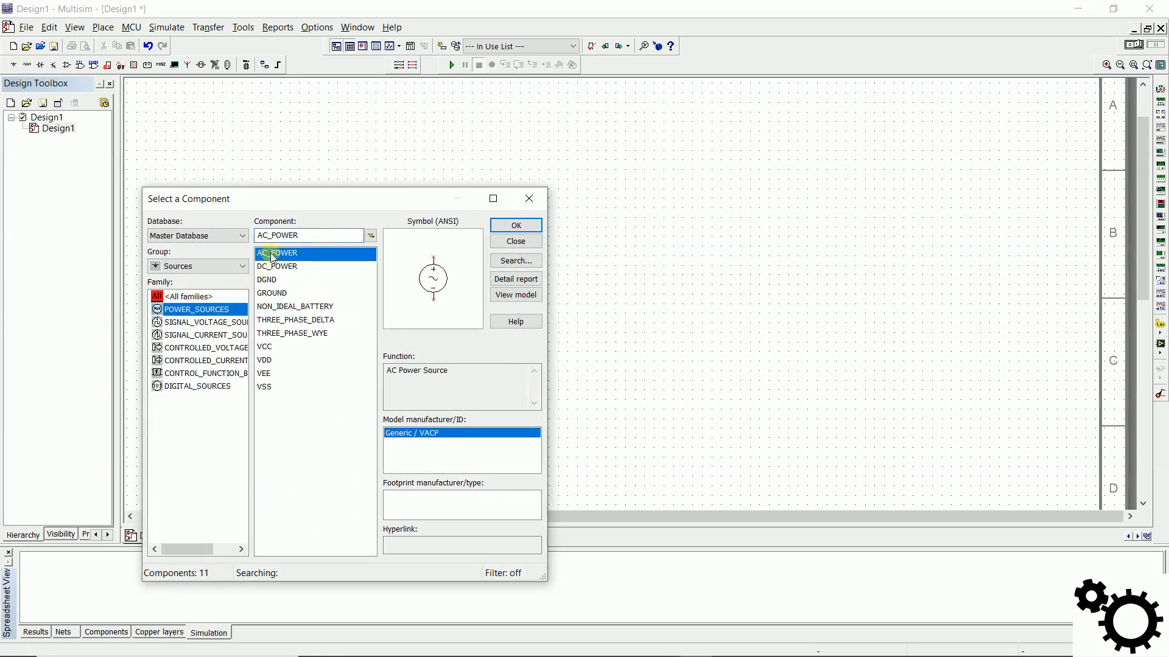
{"action": "left_click", "coordinate": [515, 225]}
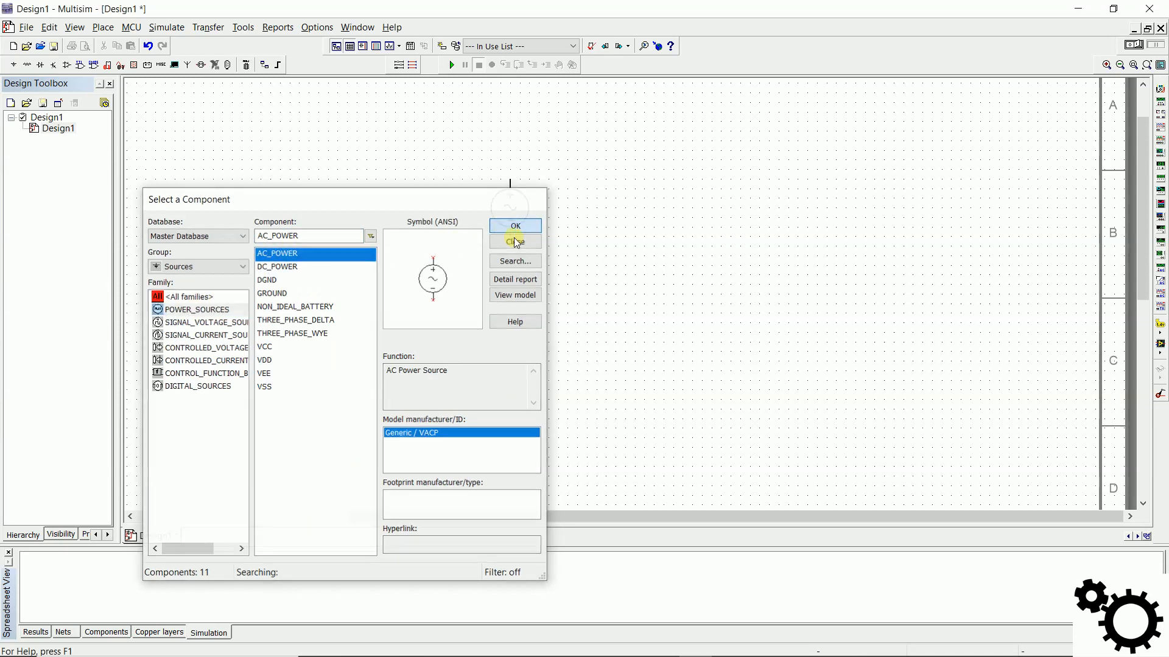
{"action": "left_click", "coordinate": [424, 284]}
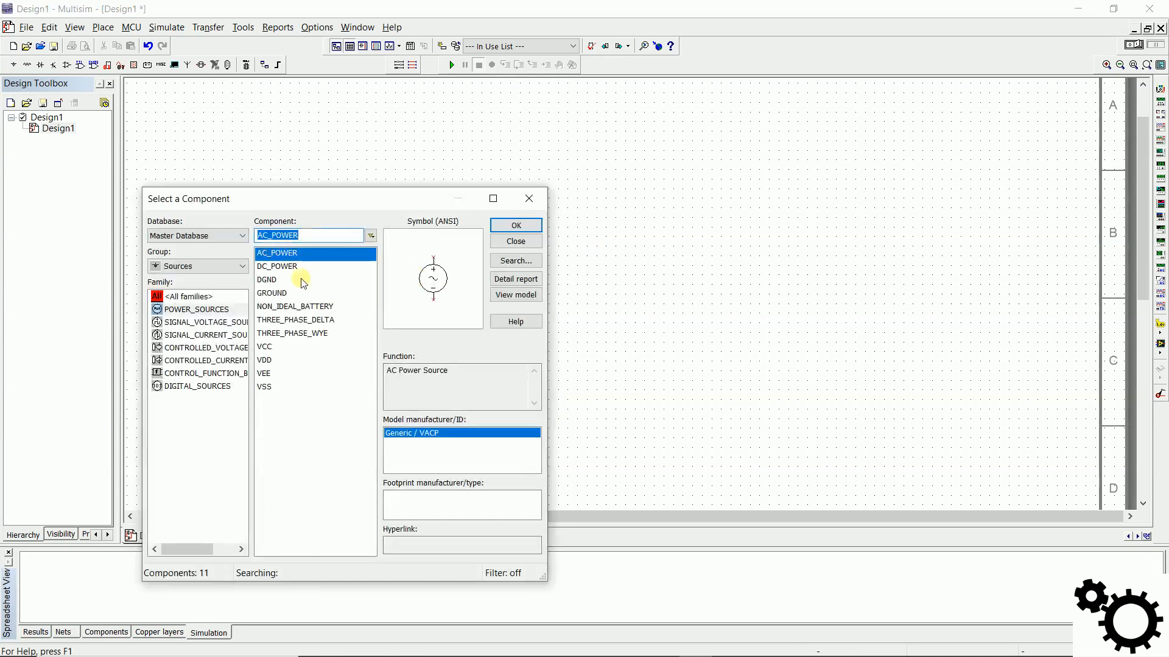
{"action": "left_click", "coordinate": [272, 294]}
{"action": "left_click", "coordinate": [516, 226]}
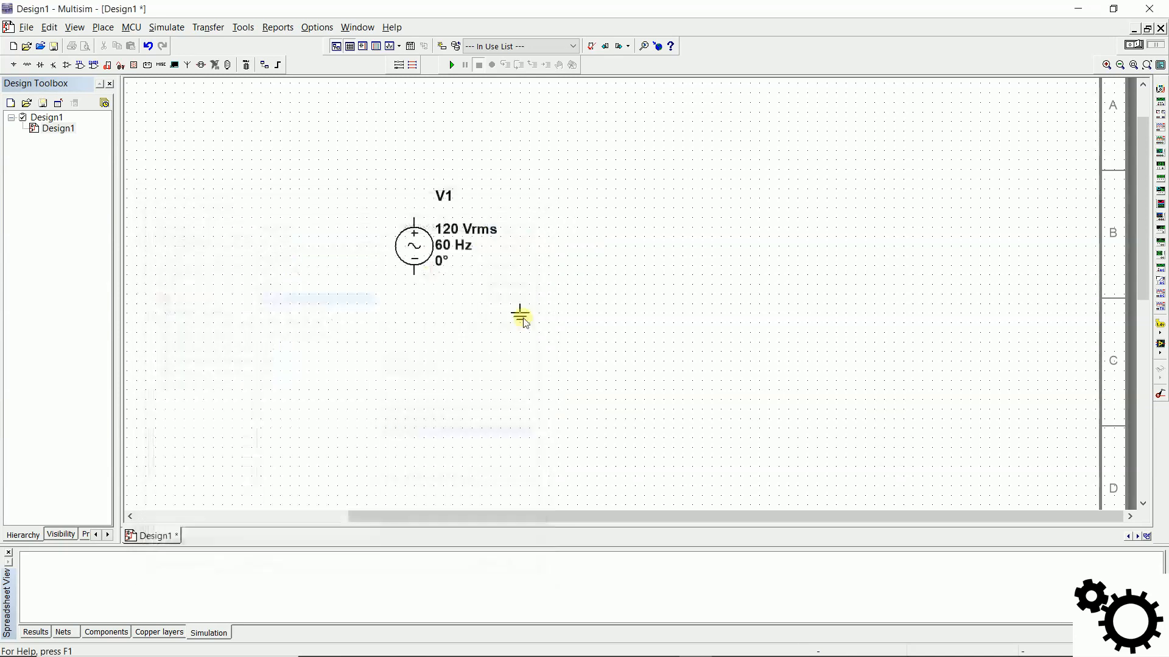
{"action": "left_click", "coordinate": [615, 342]}
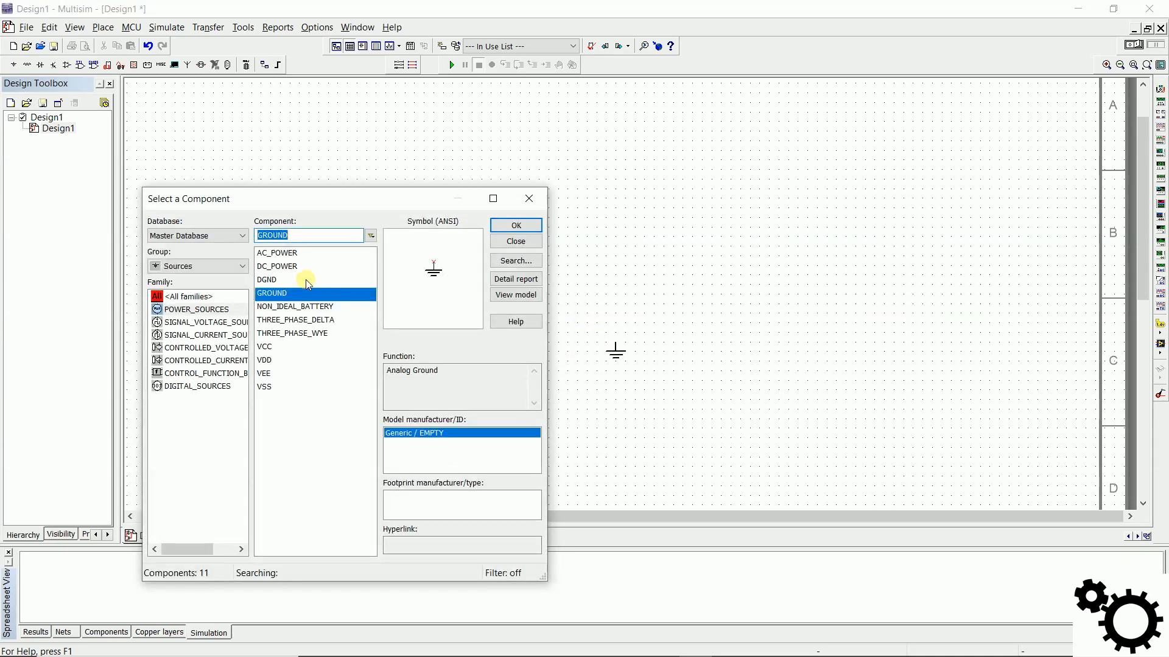
- Place a 1.0k resistor from the Basic group to the right of the source and rotate it 90° clockwise
{"action": "left_click", "coordinate": [216, 269]}
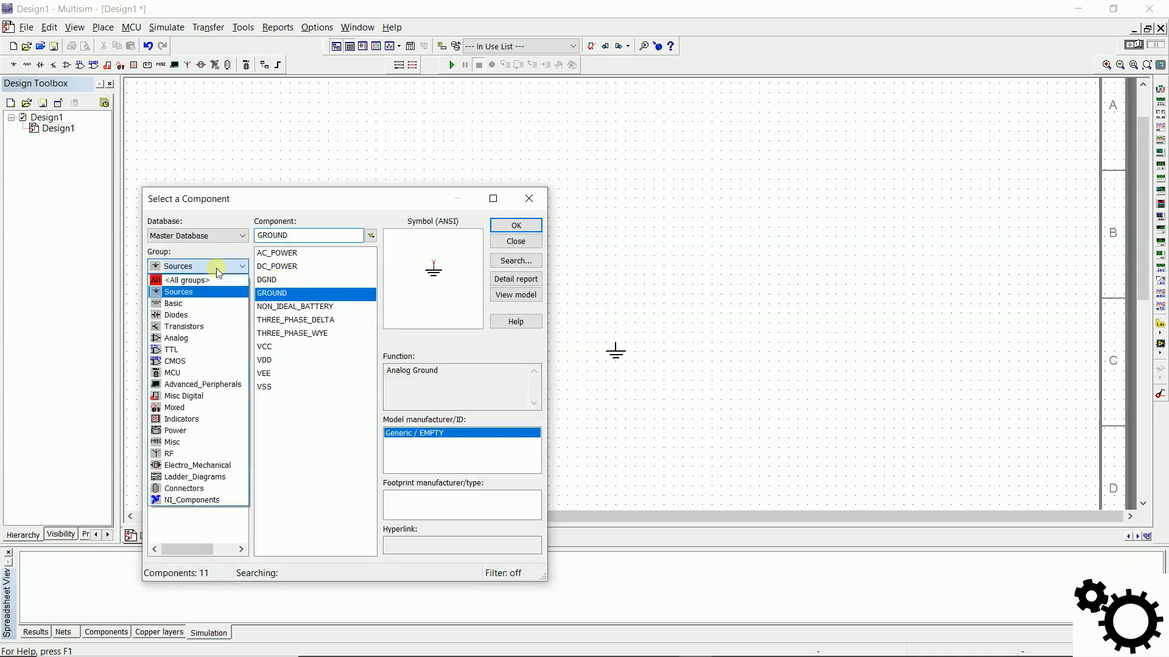
{"action": "left_click", "coordinate": [227, 301]}
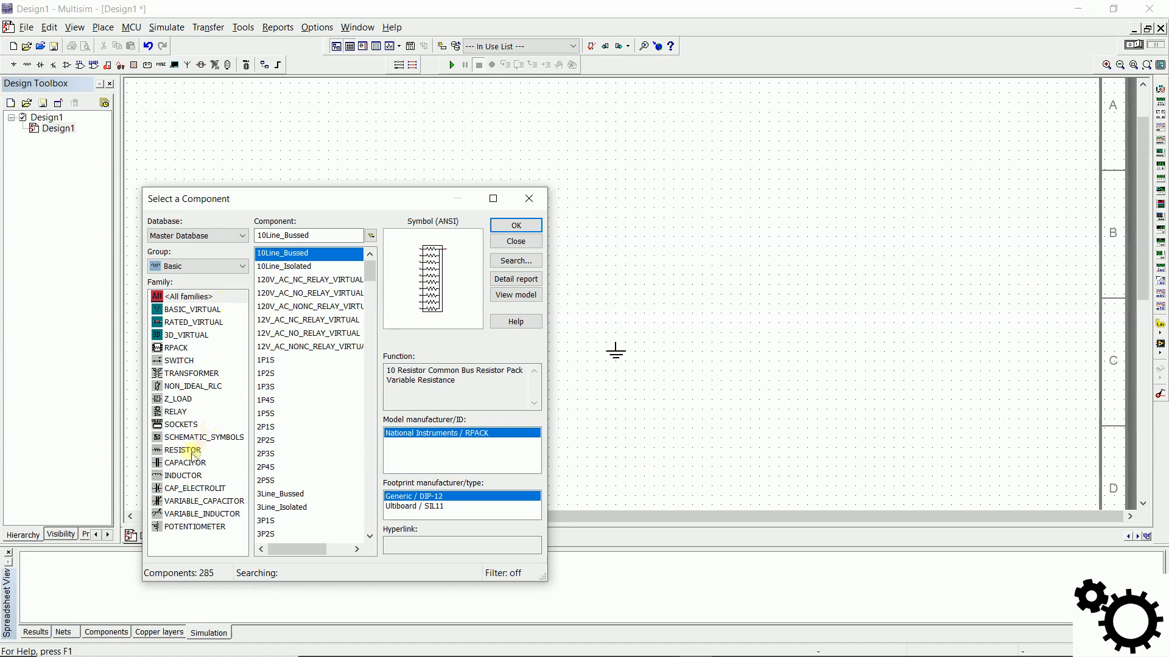
{"action": "left_click", "coordinate": [183, 451]}
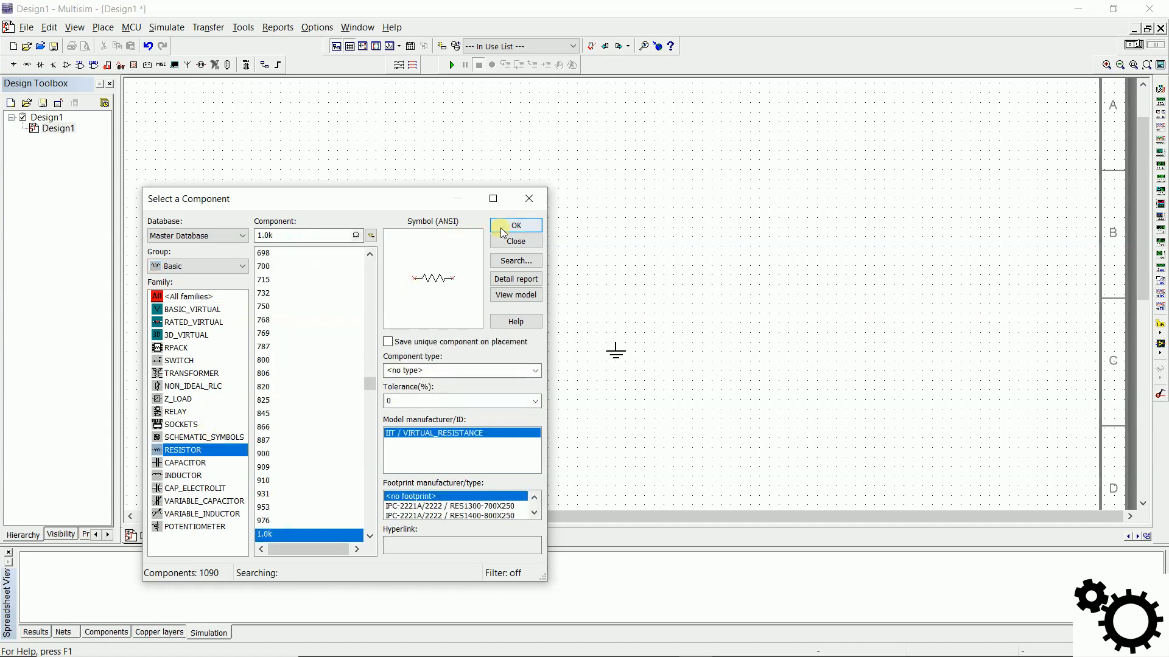
{"action": "left_click", "coordinate": [516, 225]}
{"action": "left_click", "coordinate": [677, 239]}
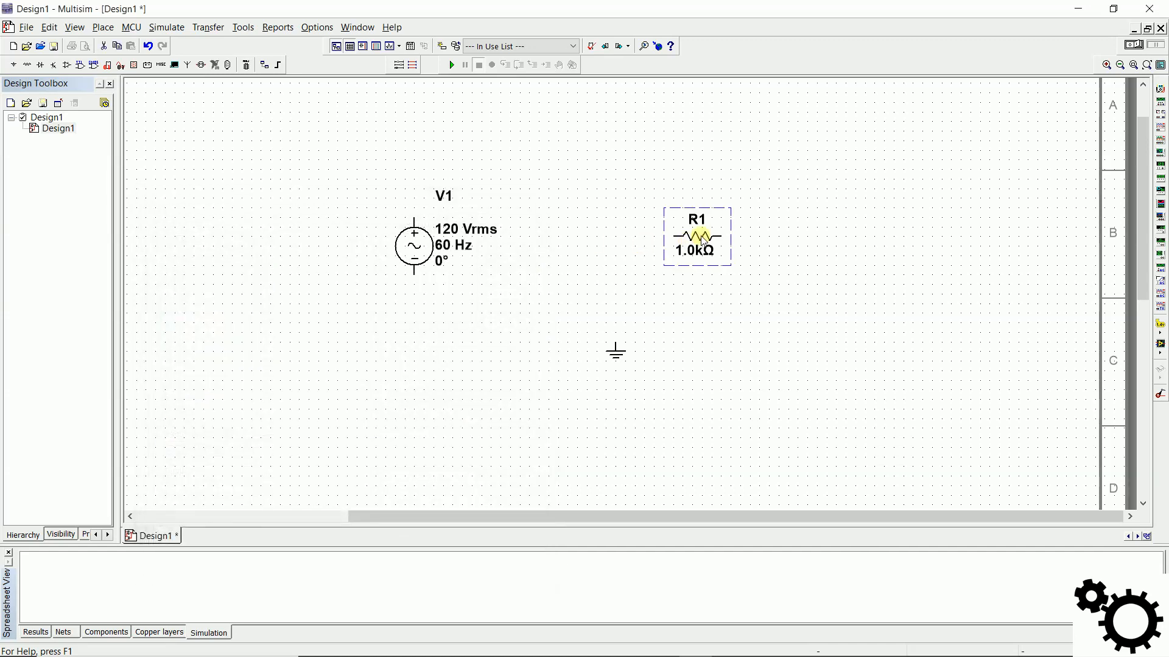
{"action": "right_click", "coordinate": [703, 239]}
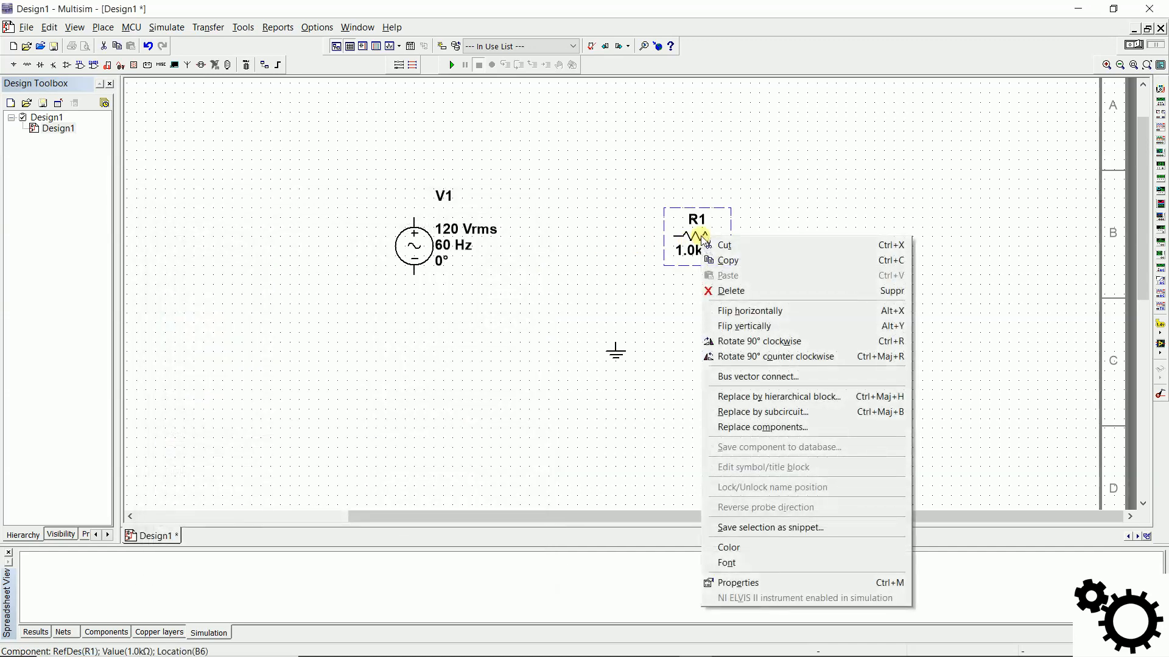
{"action": "left_click", "coordinate": [743, 341]}
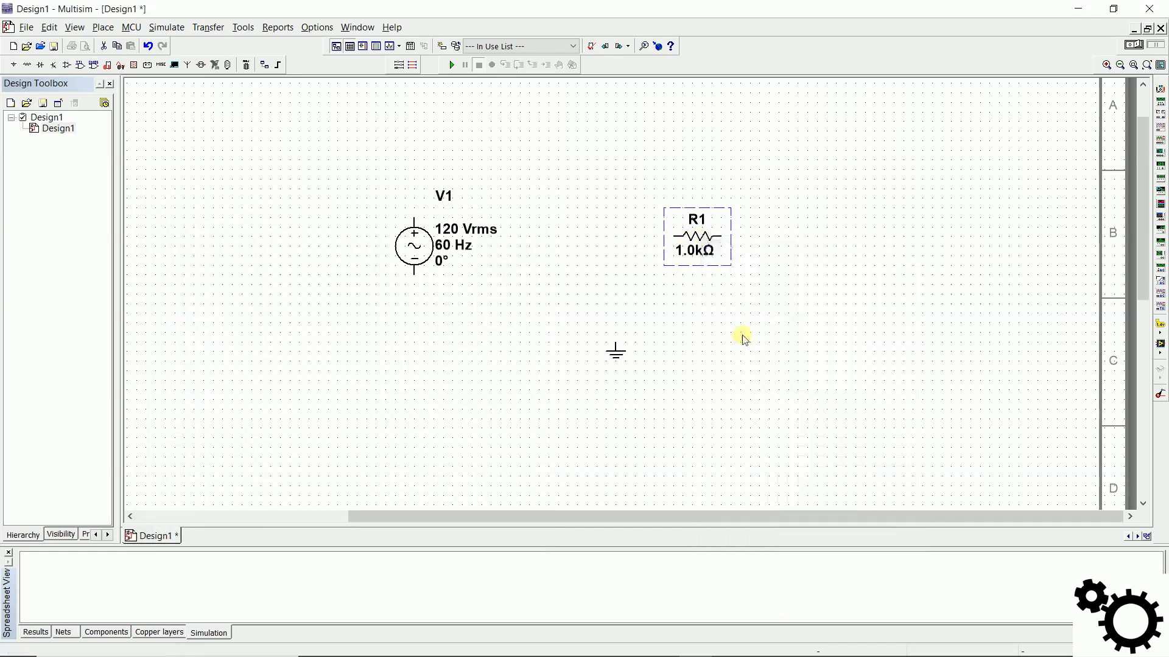
- Wire the source and resistor into a closed loop and connect the ground to the loop's lower wire
{"action": "left_click", "coordinate": [412, 216]}
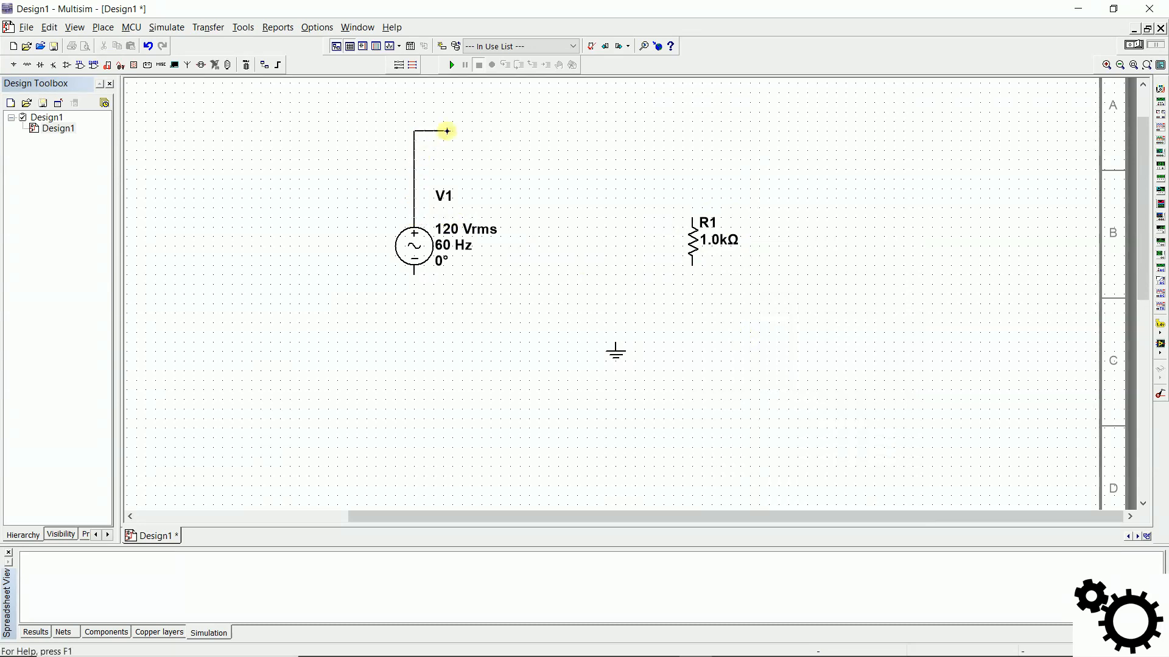
{"action": "left_click", "coordinate": [692, 217]}
{"action": "left_click", "coordinate": [692, 265]}
{"action": "left_click", "coordinate": [414, 277]}
{"action": "left_click", "coordinate": [613, 343]}
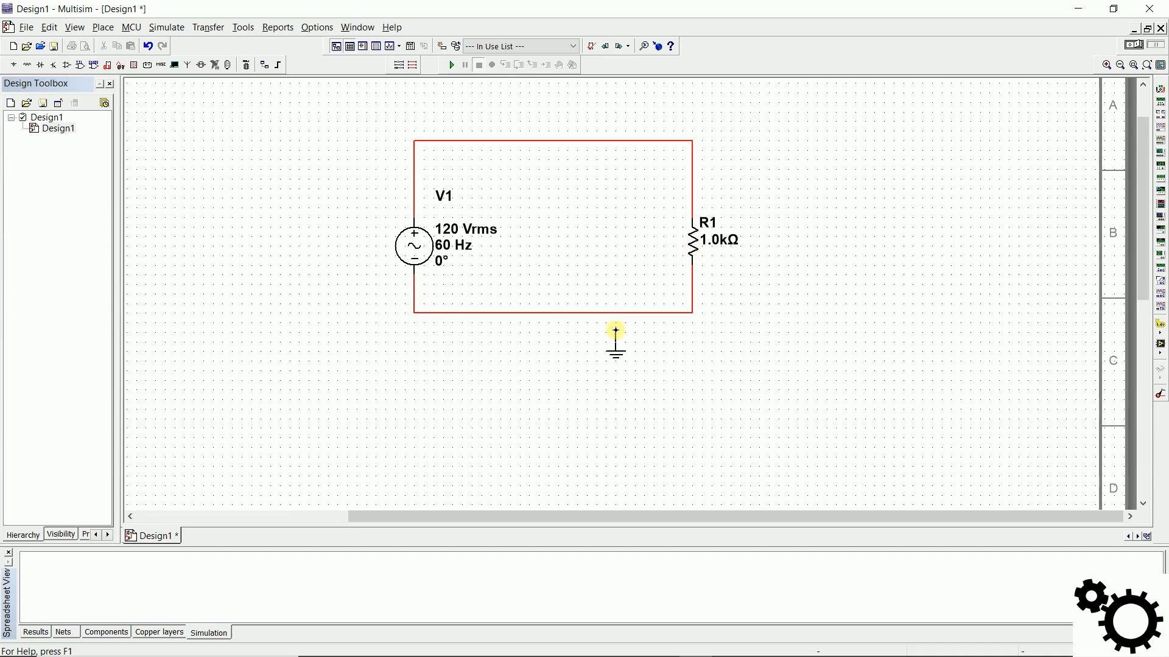
{"action": "left_click", "coordinate": [615, 313]}
- Set the AC source V1 to 220 V RMS and a frequency of 50 Hz
{"action": "double_click", "coordinate": [421, 243]}
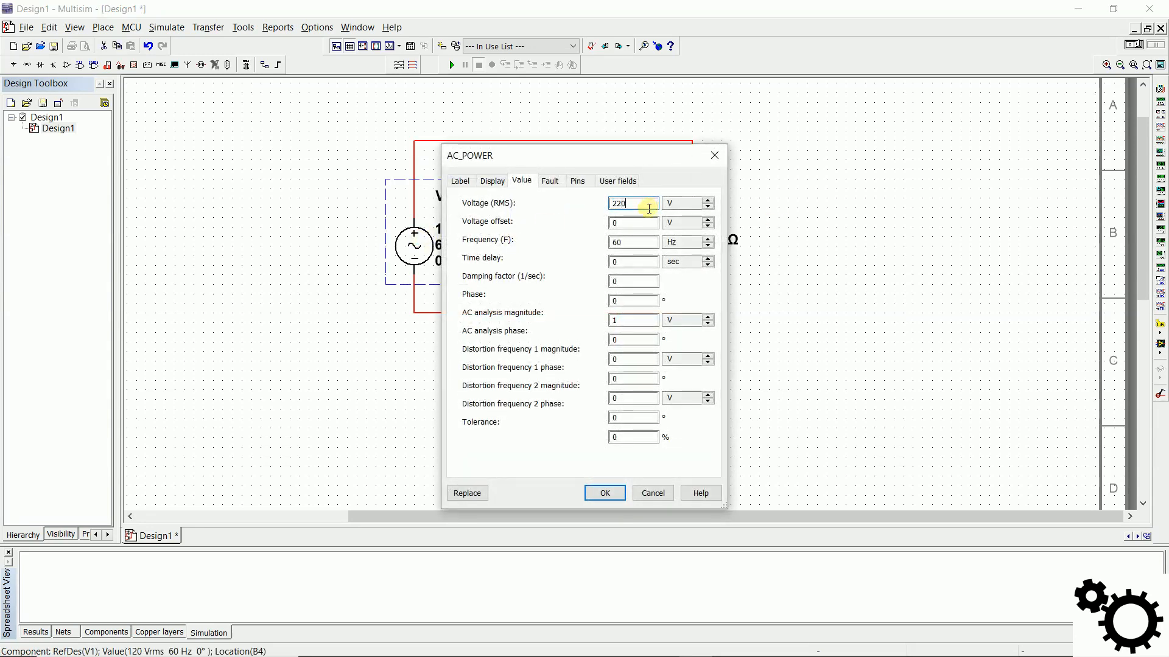
{"action": "left_click", "coordinate": [618, 243]}
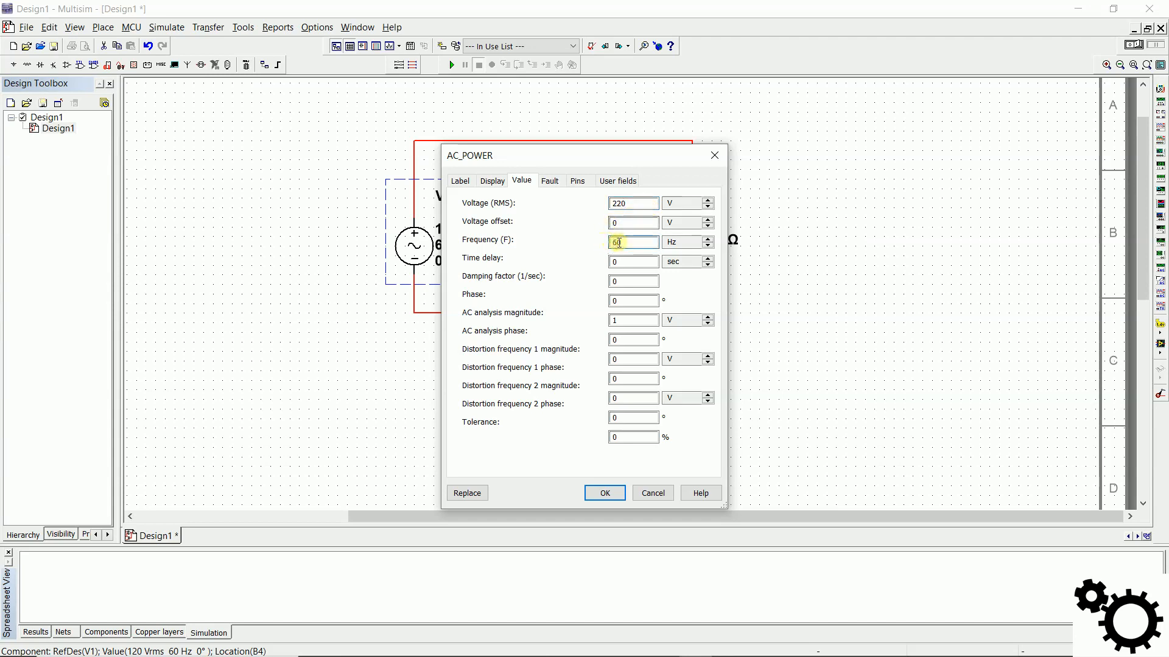
{"action": "left_click", "coordinate": [609, 490]}
- Set the resistance of R1 to 10 Ω
{"action": "left_click", "coordinate": [697, 240]}
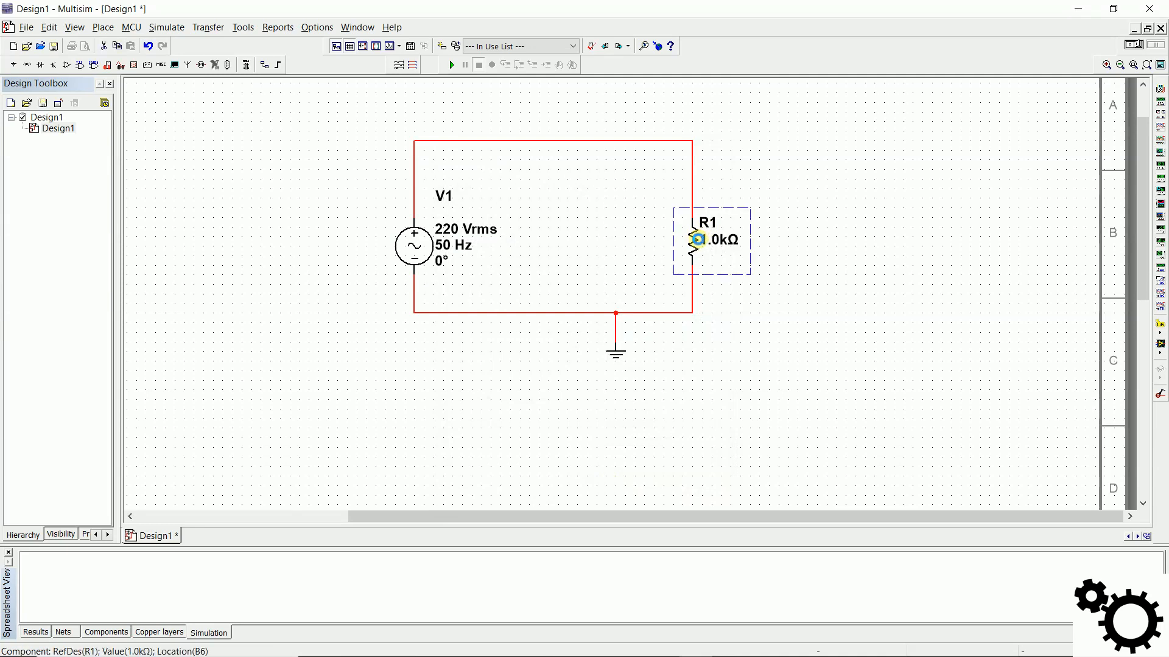
{"action": "double_click", "coordinate": [697, 240]}
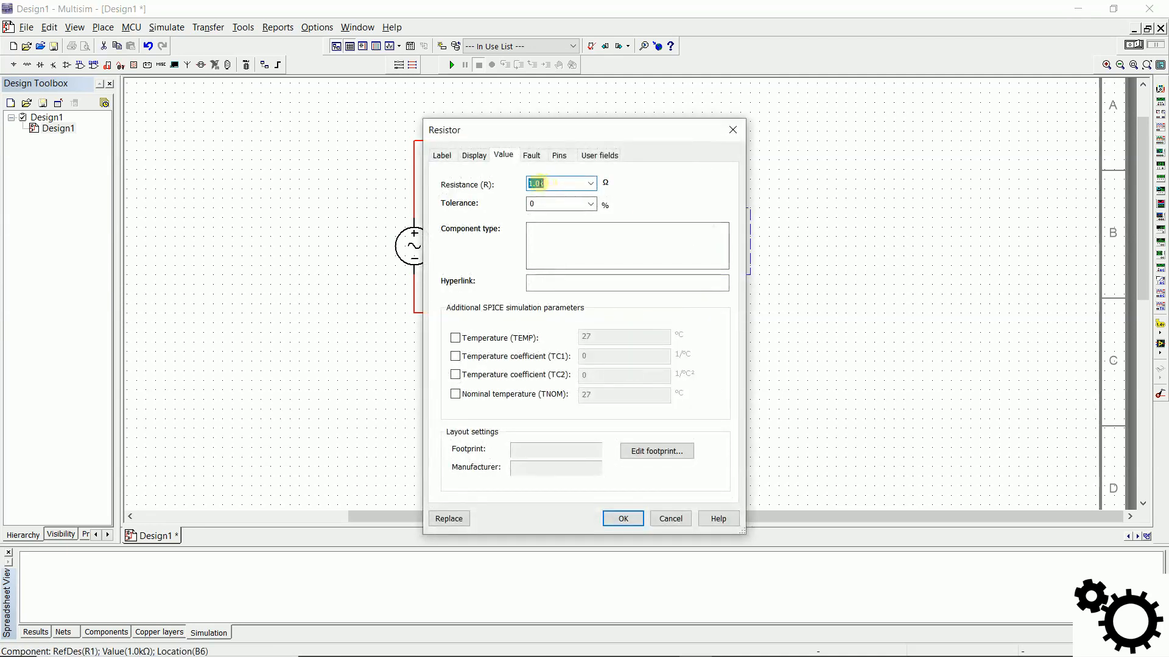
{"action": "double_click", "coordinate": [559, 184]}
{"action": "type", "text": "10"}
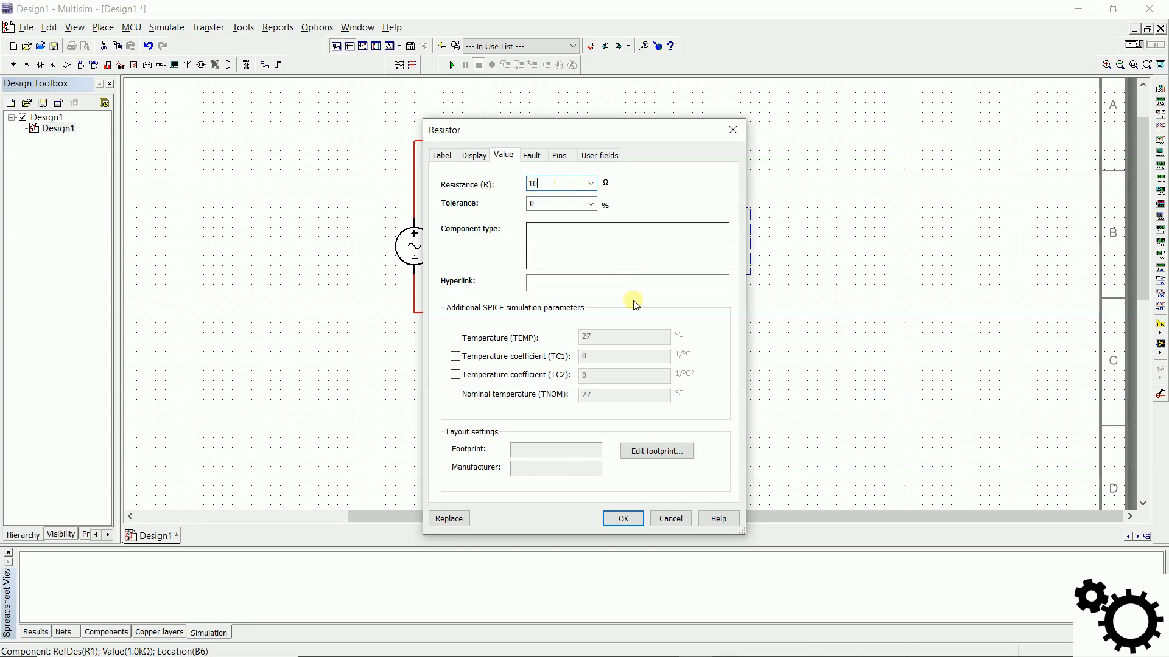
{"action": "left_click", "coordinate": [625, 519]}
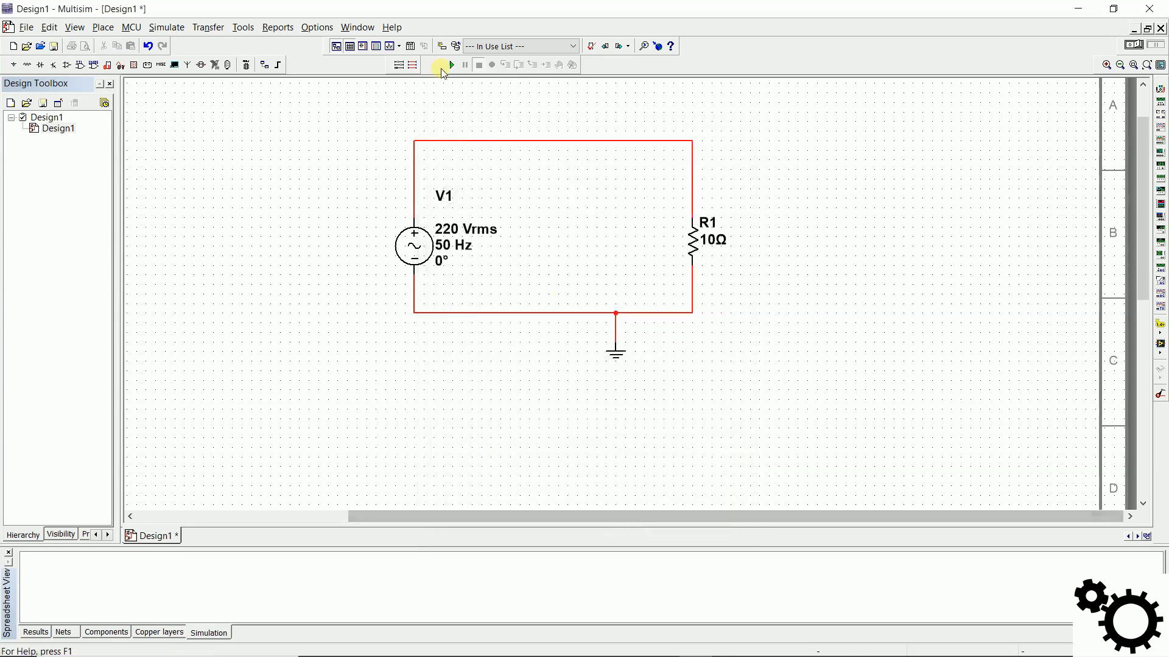
- Run the circuit simulation briefly and stop it
{"action": "left_click", "coordinate": [453, 65]}
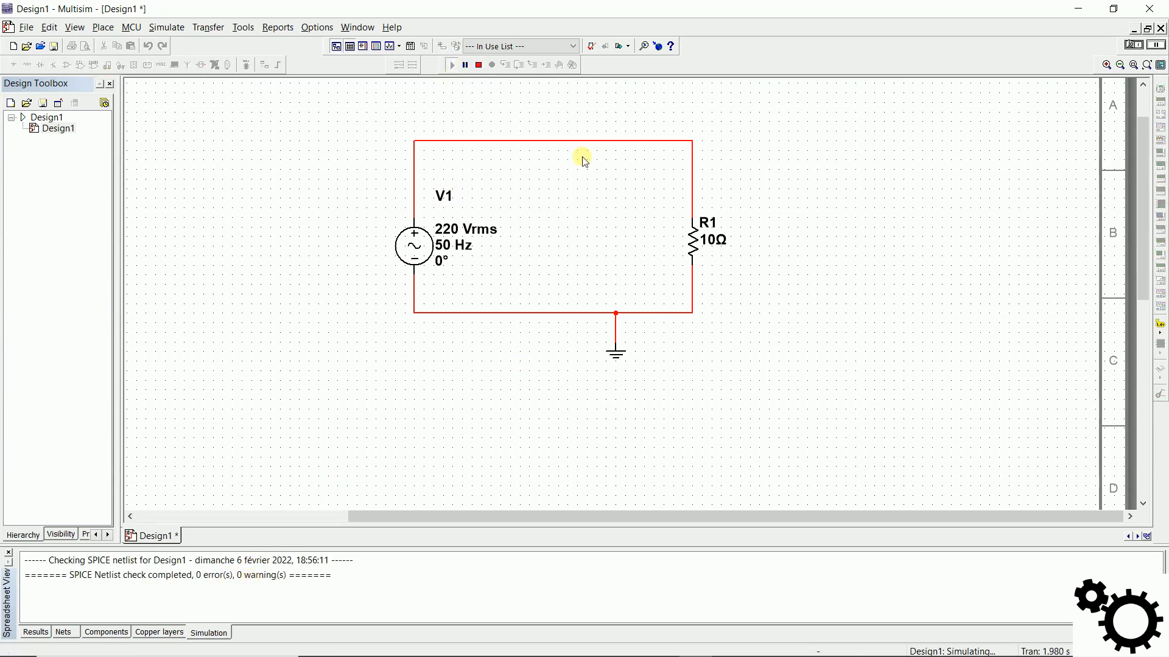
{"action": "left_click", "coordinate": [478, 65]}
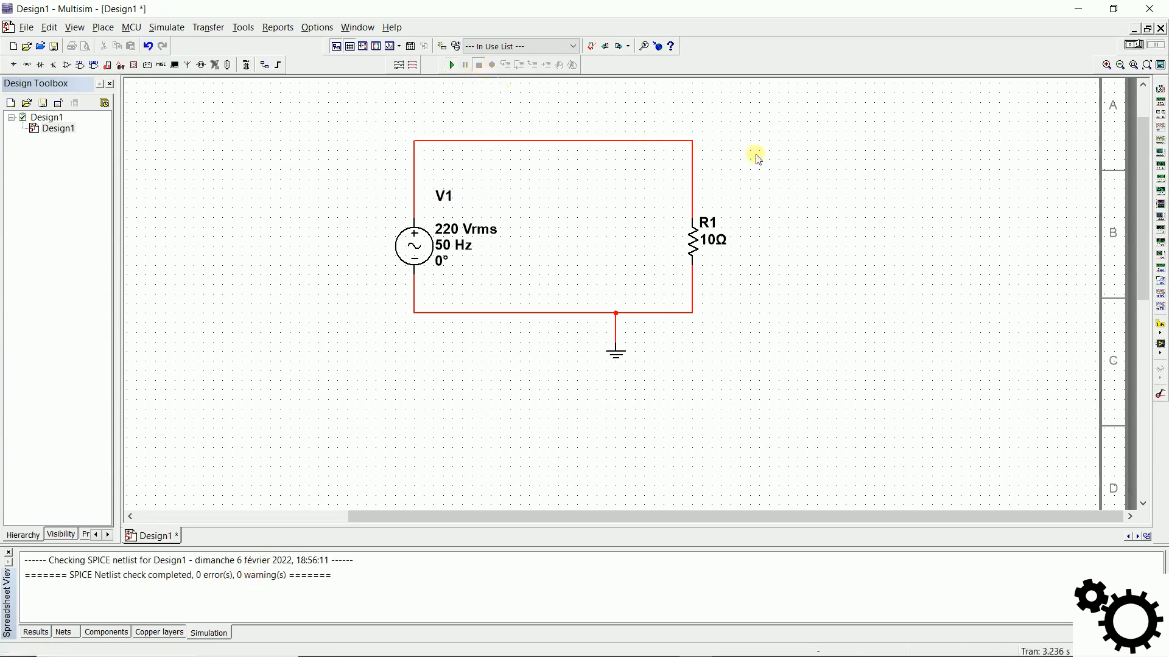
- Place a wattmeter just above the upper wire of the circuit
{"action": "left_click_drag", "start_coordinate": [804, 157], "coordinate": [798, 194]}
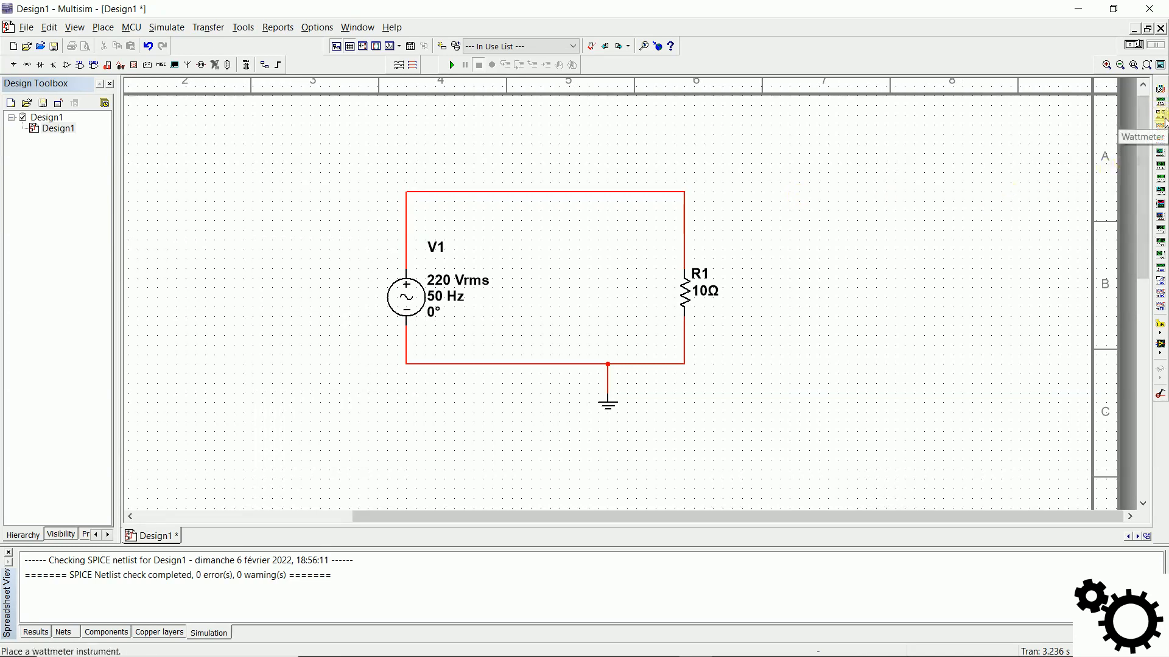
{"action": "left_click", "coordinate": [1161, 115]}
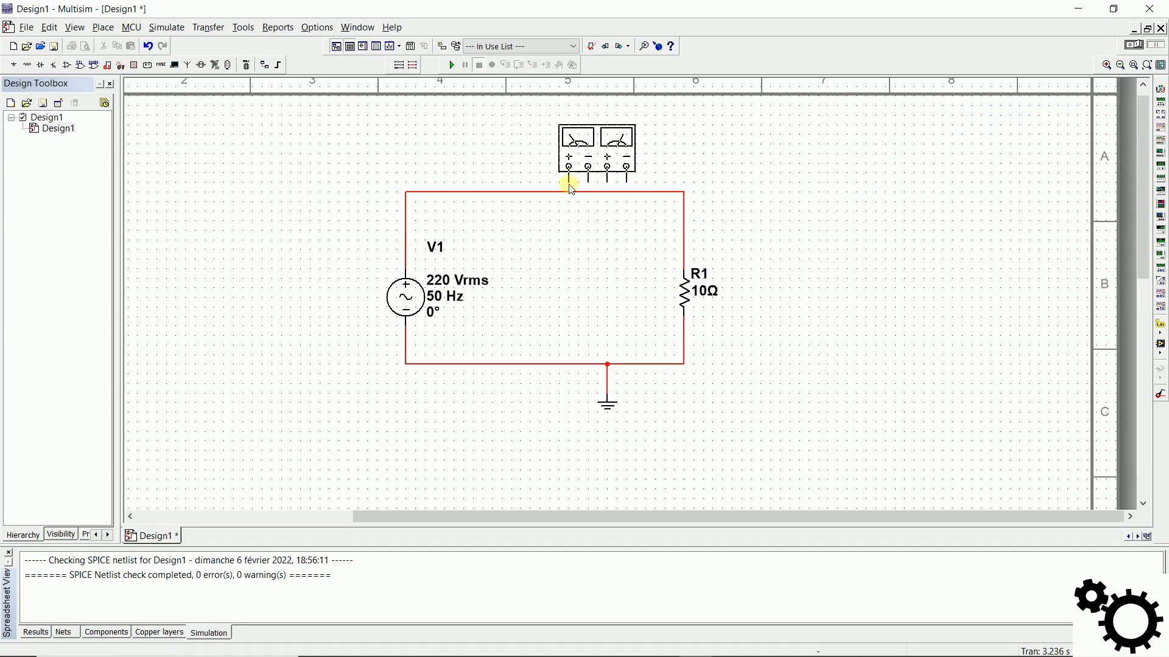
{"action": "left_click", "coordinate": [558, 176]}
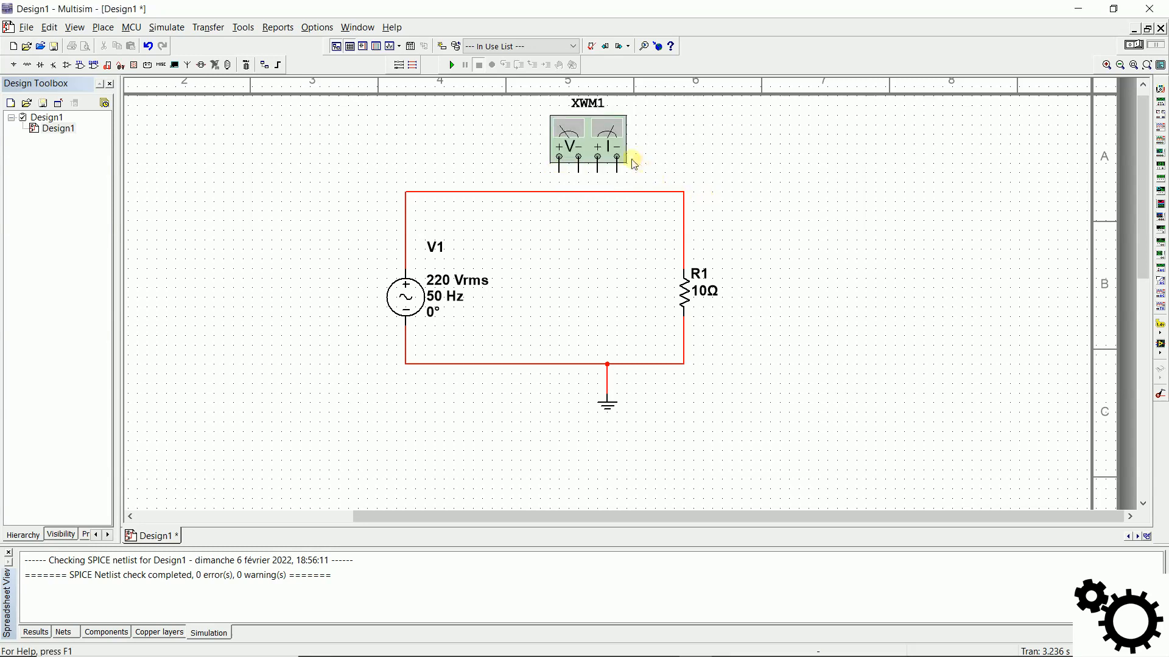
- Examine the wattmeter's voltage and current terminals up close, then open and close its power and power factor display
{"action": "scroll", "coordinate": [607, 160], "scroll_direction": "up", "scroll_amount": 5}
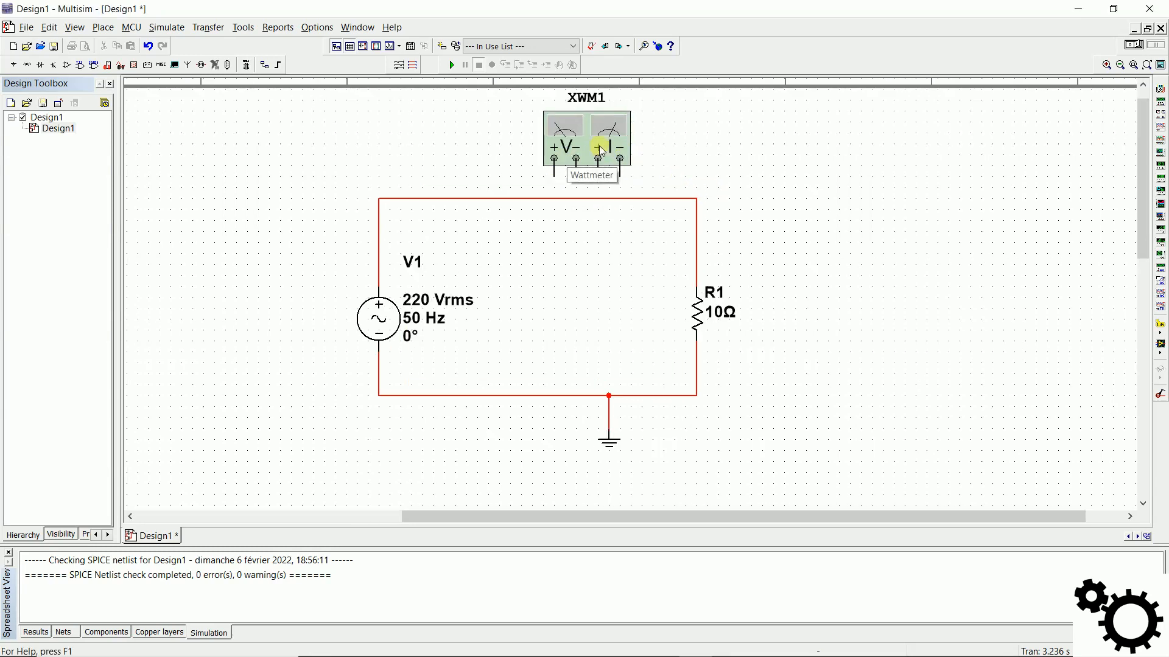
{"action": "left_click_drag", "start_coordinate": [780, 142], "coordinate": [789, 229]}
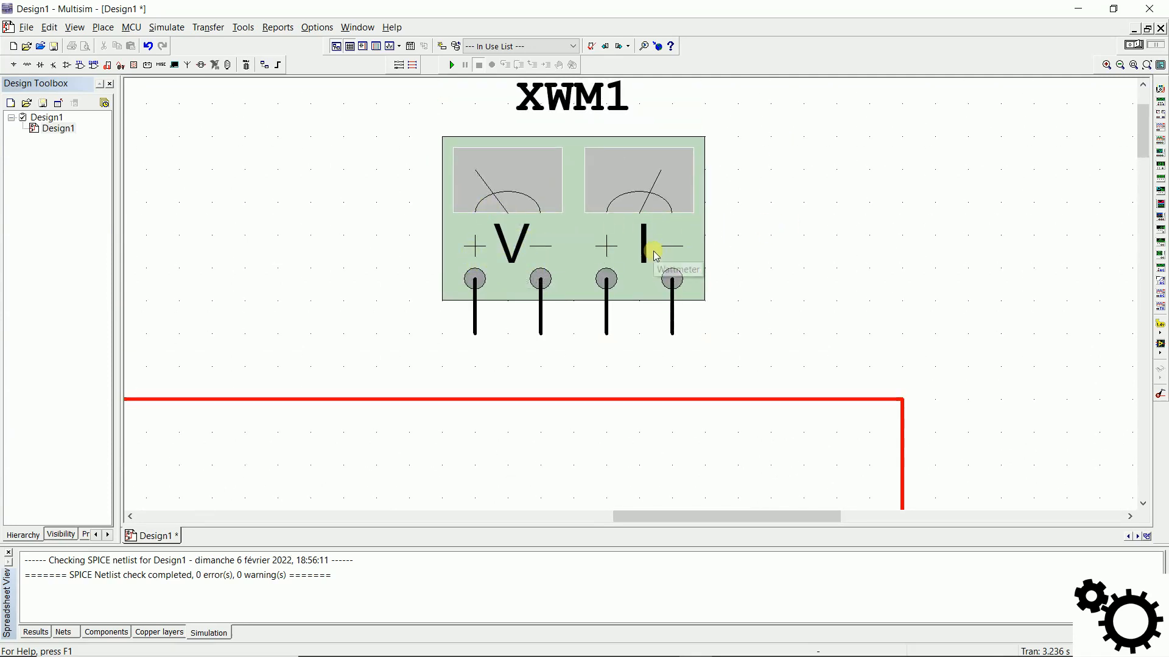
{"action": "double_click", "coordinate": [604, 236]}
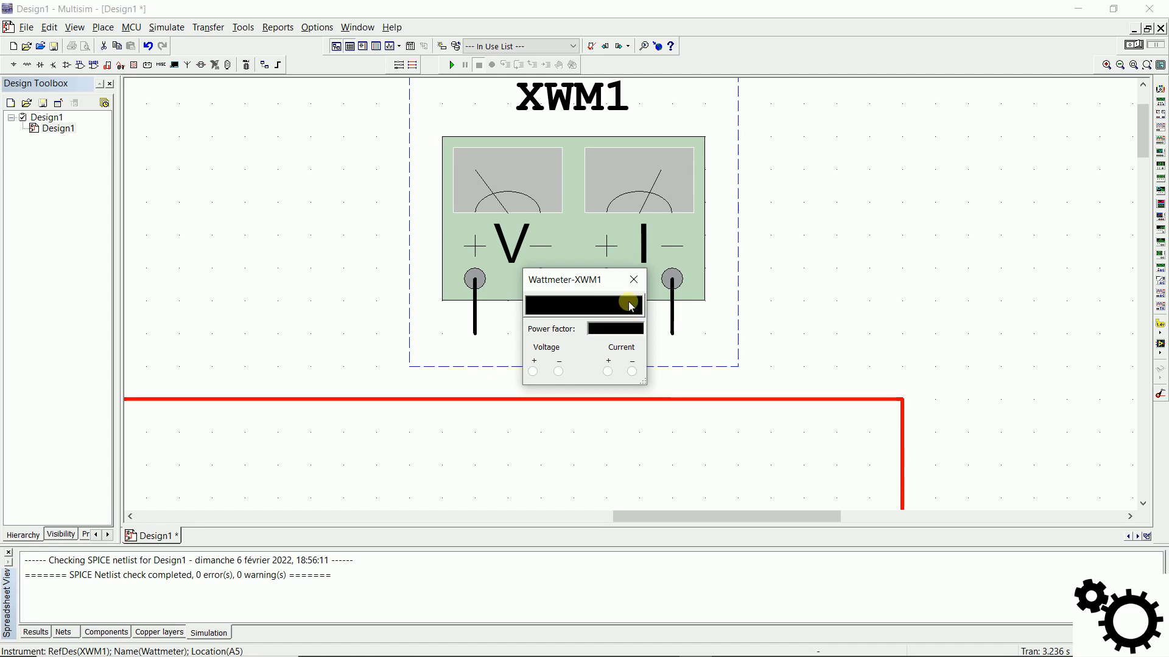
{"action": "left_click", "coordinate": [633, 281]}
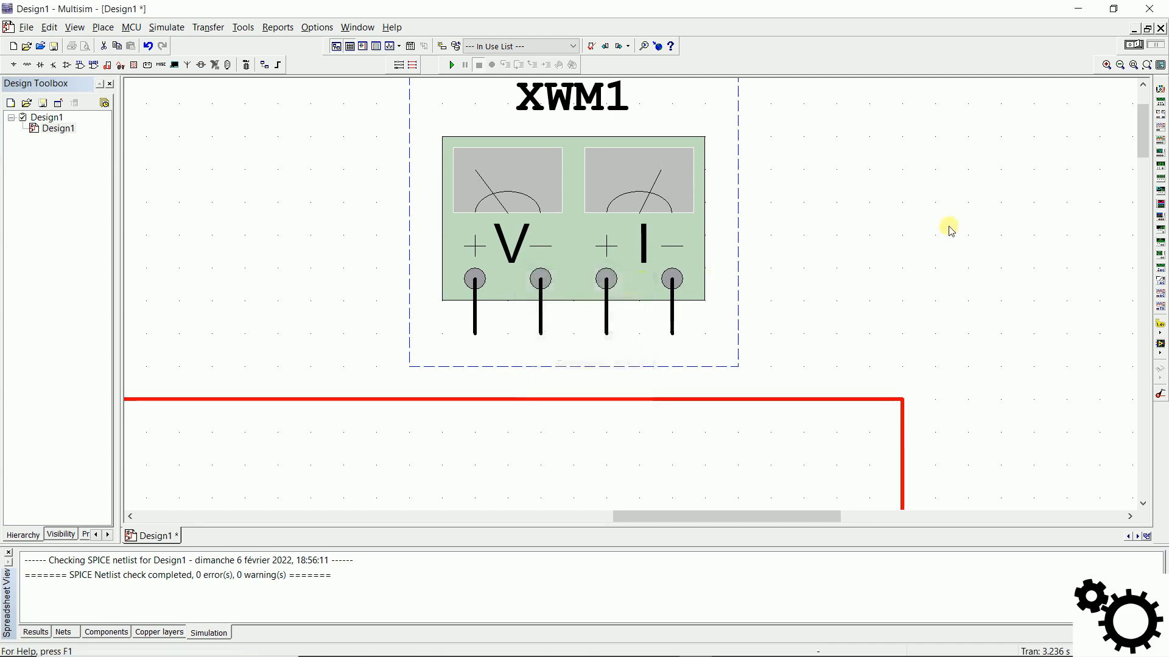
- Delete the upper wire joining V1 and R1
{"action": "scroll", "coordinate": [948, 229], "scroll_direction": "down", "scroll_amount": 2}
{"action": "left_click_drag", "start_coordinate": [940, 259], "coordinate": [798, 156]}
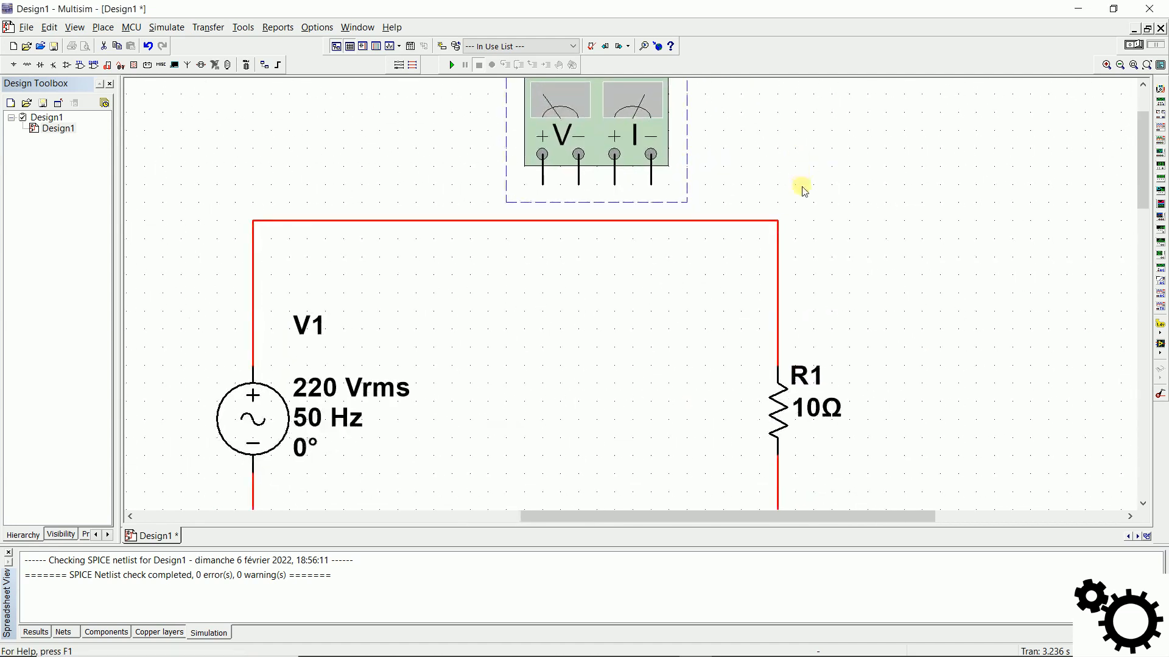
{"action": "scroll", "coordinate": [803, 185], "scroll_direction": "down", "scroll_amount": 1}
{"action": "left_click_drag", "start_coordinate": [861, 214], "coordinate": [803, 227]}
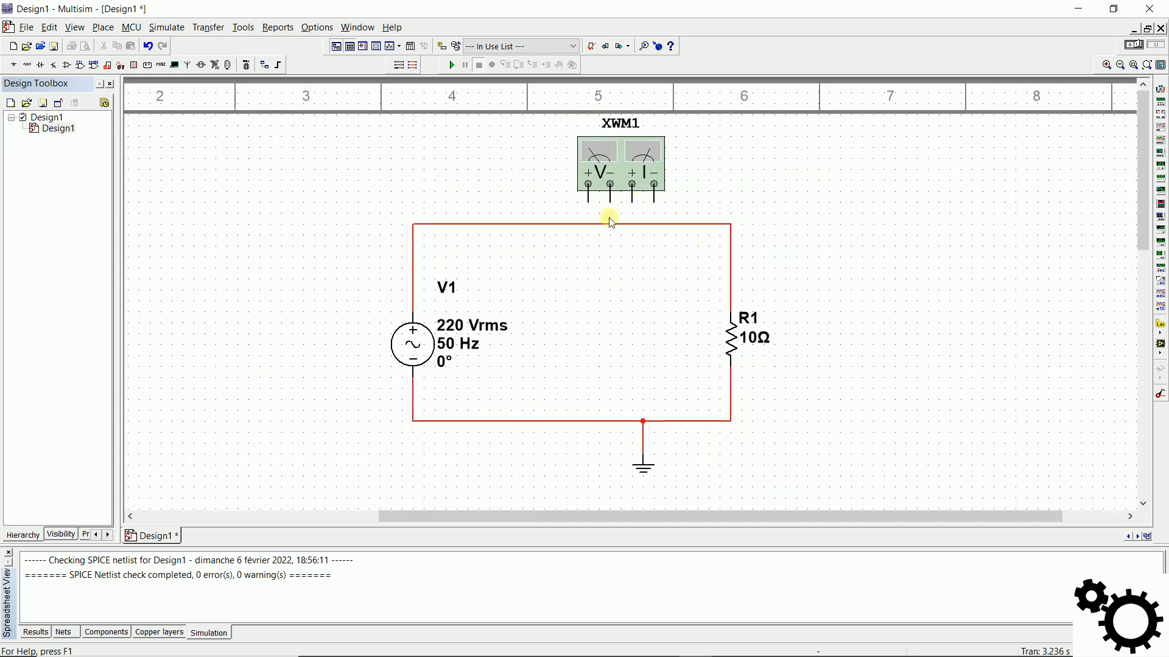
{"action": "left_click", "coordinate": [672, 225]}
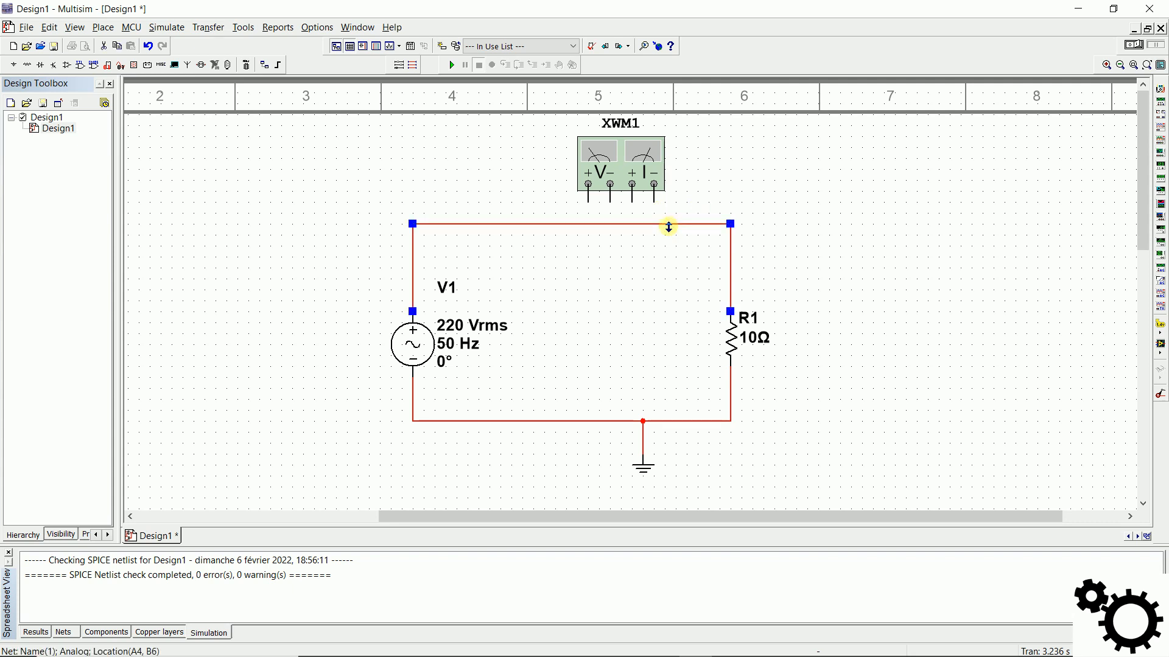
{"action": "key", "text": "Delete"}
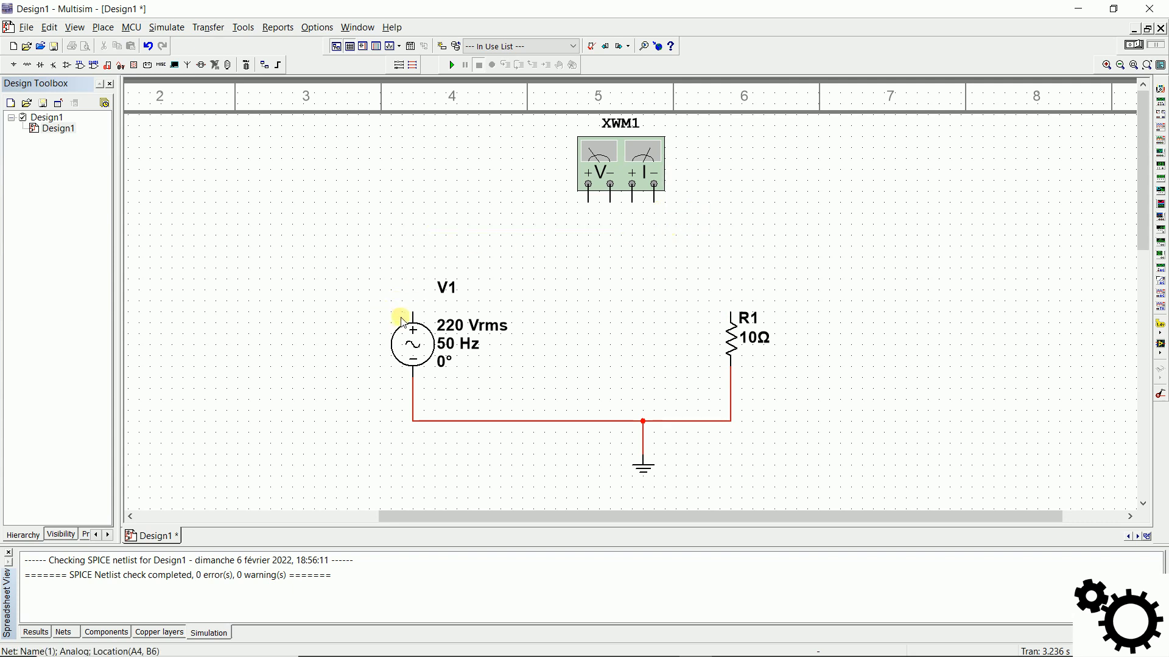
- Wire the wattmeter's current terminals in series between V1 and R1, and its voltage terminals across the upper and lower wires
{"action": "left_click", "coordinate": [413, 314]}
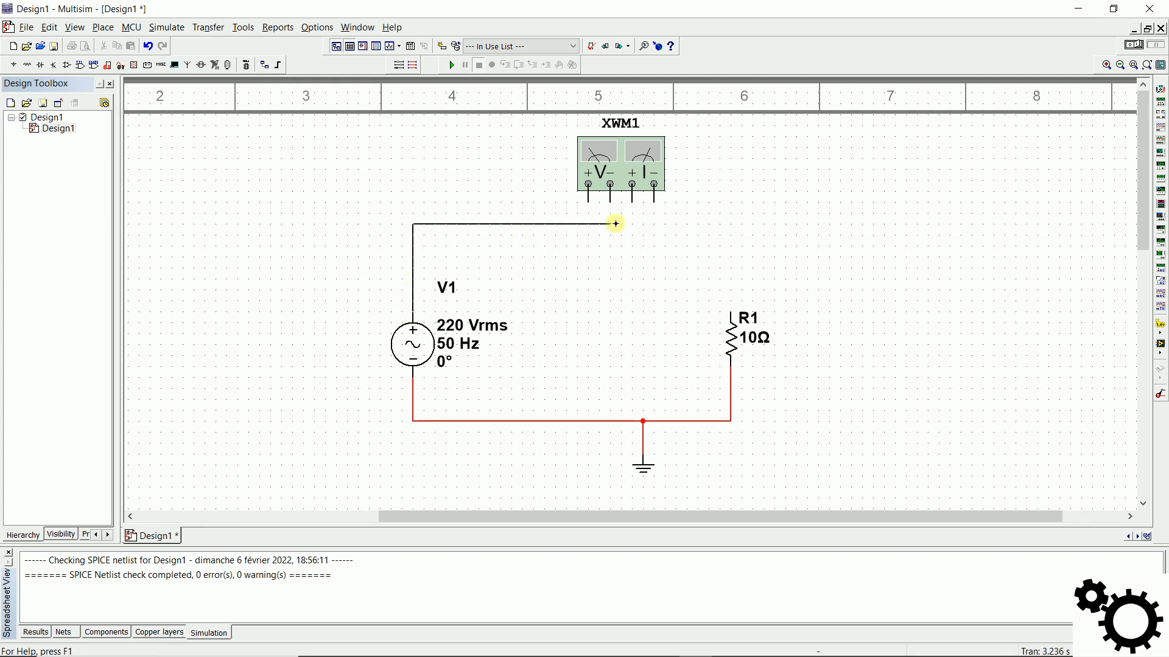
{"action": "left_click", "coordinate": [631, 202]}
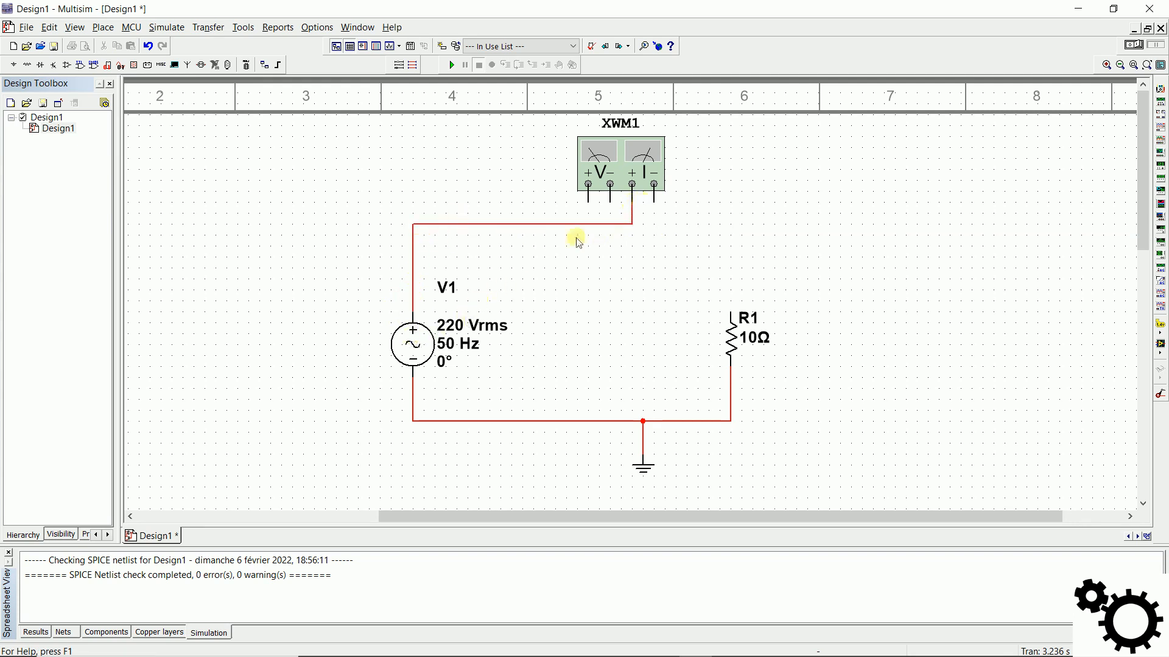
{"action": "left_click", "coordinate": [653, 205]}
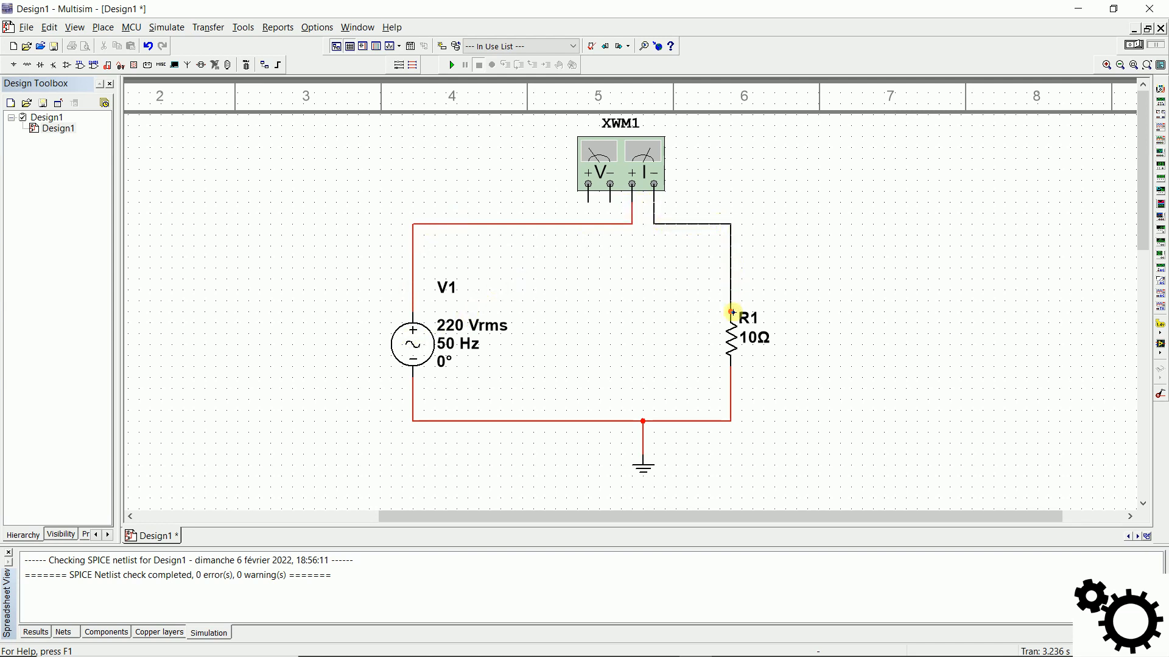
{"action": "left_click", "coordinate": [731, 312]}
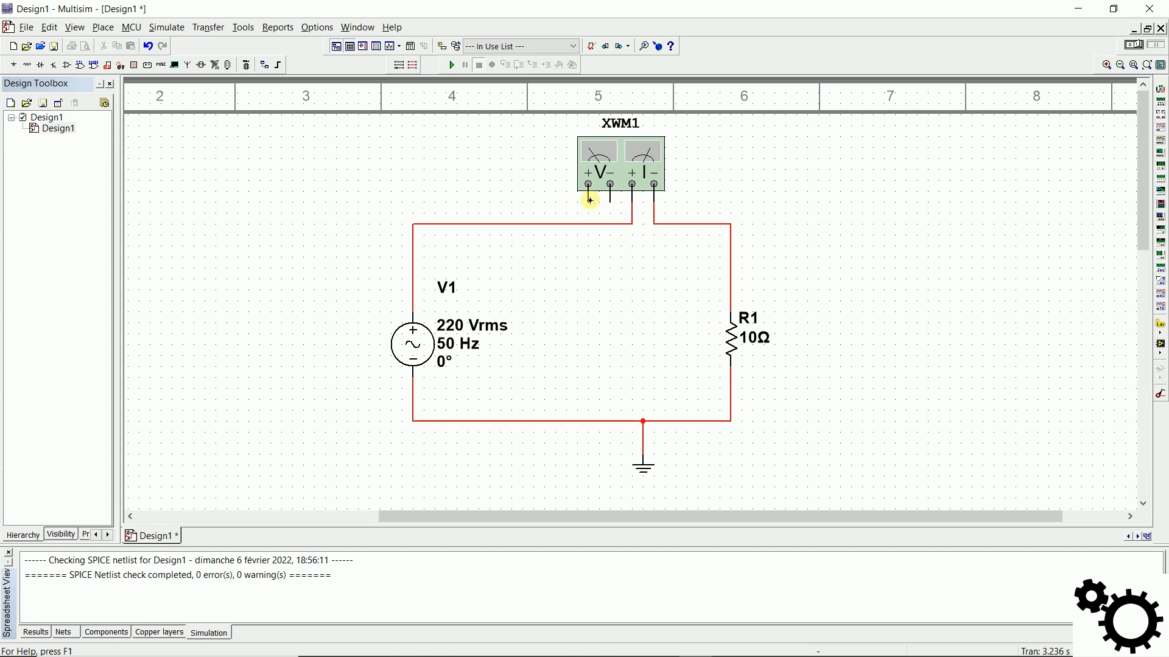
{"action": "left_click", "coordinate": [588, 224]}
{"action": "left_click", "coordinate": [609, 421]}
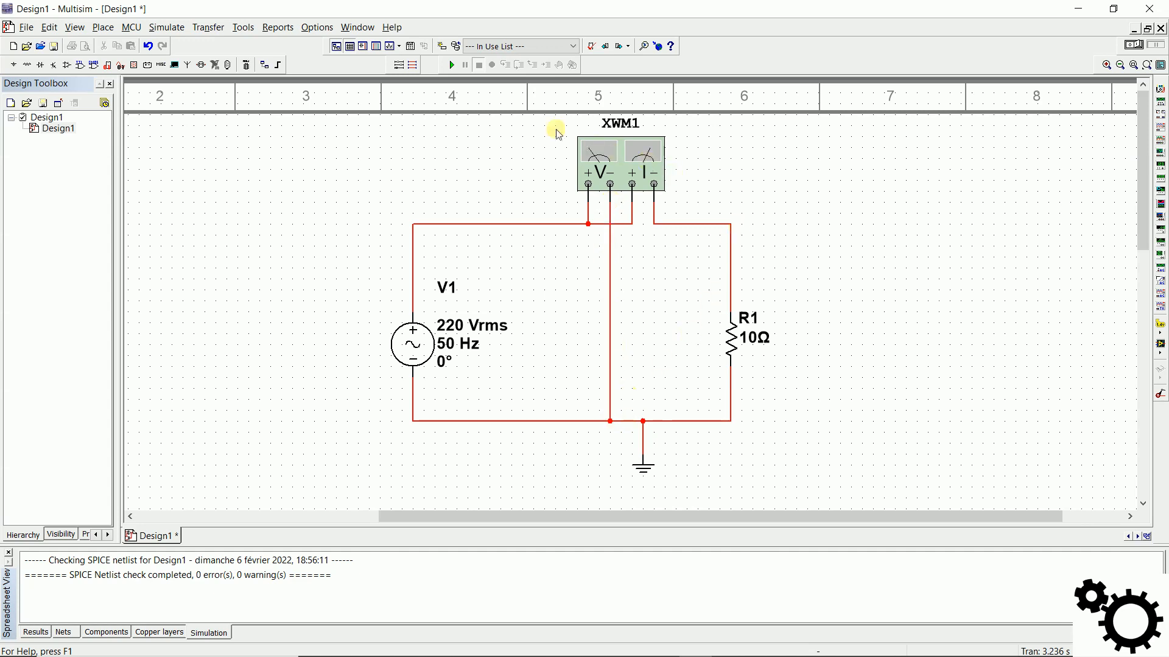
- Run the simulation, read the wattmeter's power and power factor with its display placed beside the circuit, and stop the run
{"action": "left_click", "coordinate": [454, 64]}
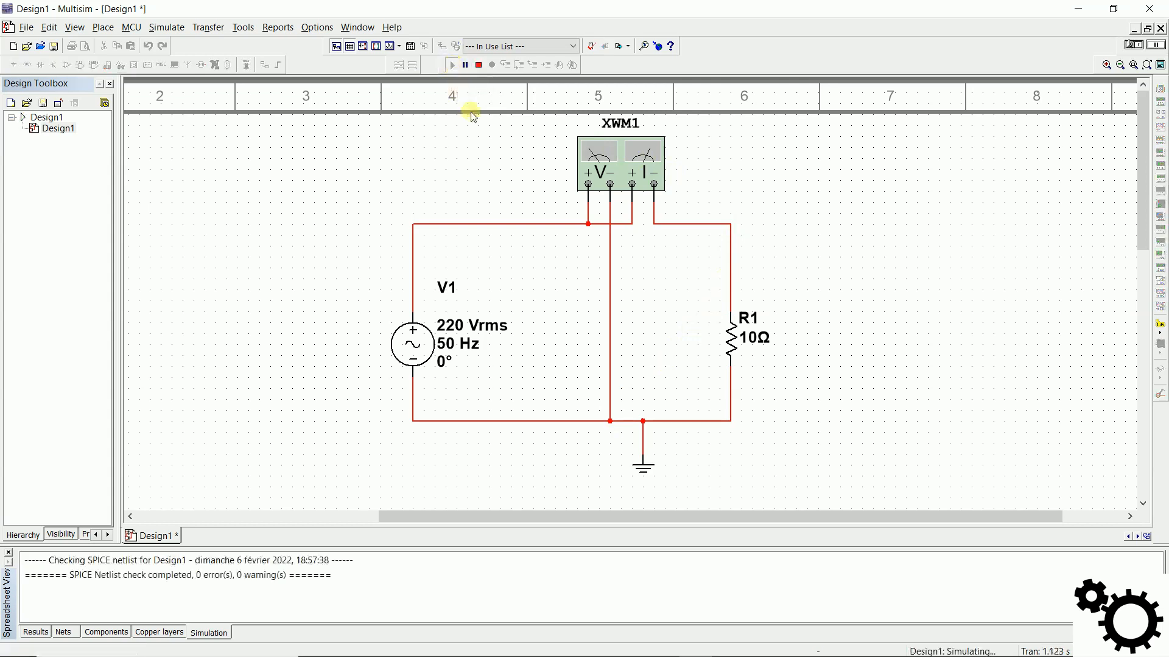
{"action": "double_click", "coordinate": [627, 167]}
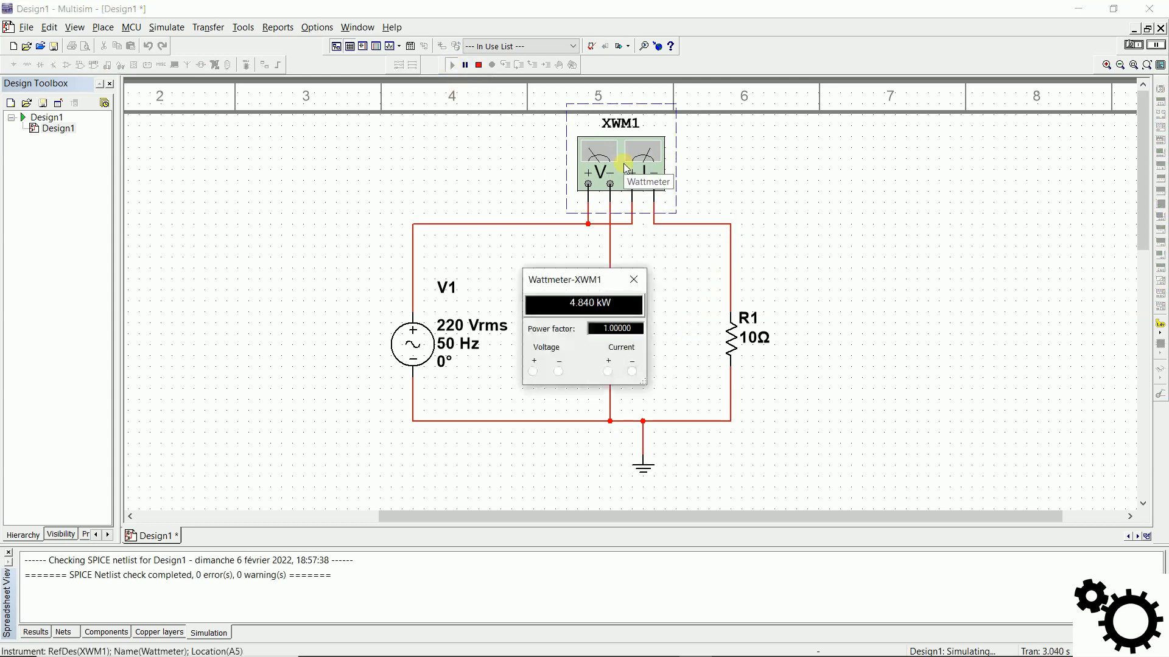
{"action": "left_click_drag", "start_coordinate": [579, 269], "coordinate": [886, 201]}
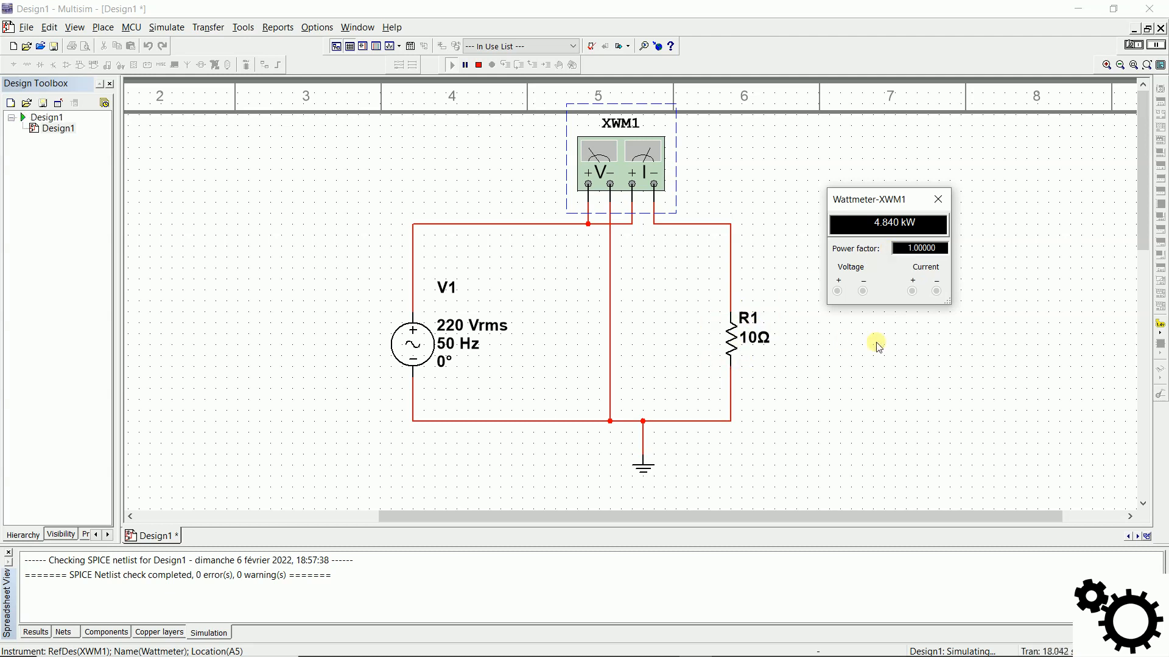
{"action": "left_click", "coordinate": [478, 66]}
- Move resistor R1 up to make room below it and delete the wire from its lower end to the ground junction
{"action": "left_click_drag", "start_coordinate": [737, 338], "coordinate": [729, 272]}
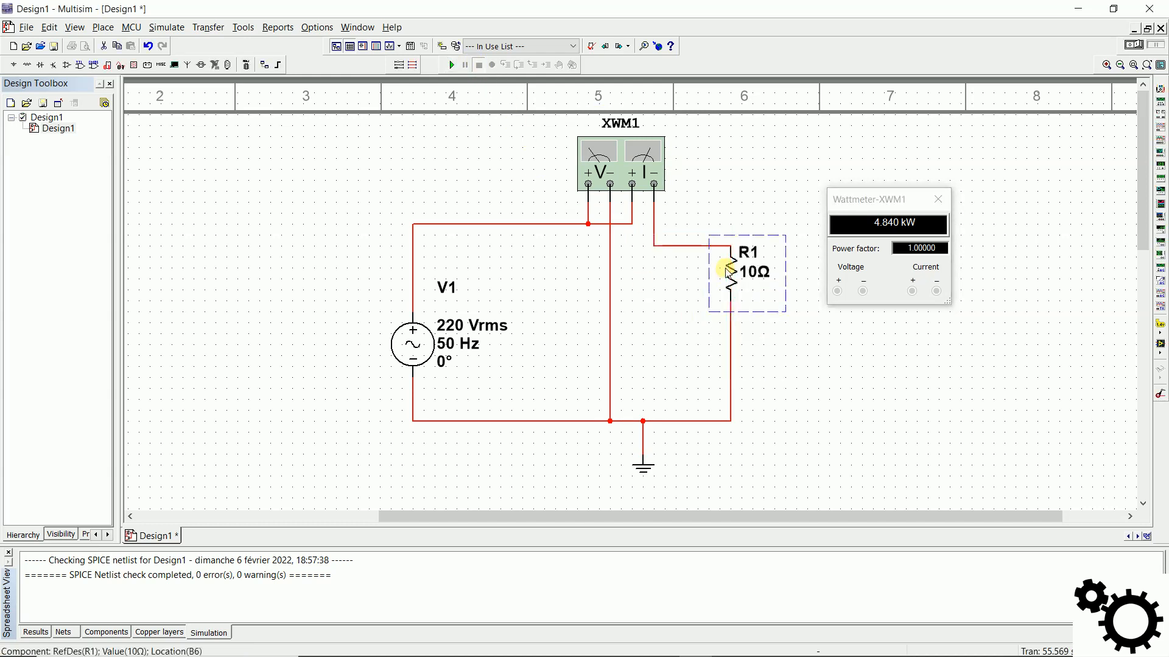
{"action": "left_click", "coordinate": [731, 365]}
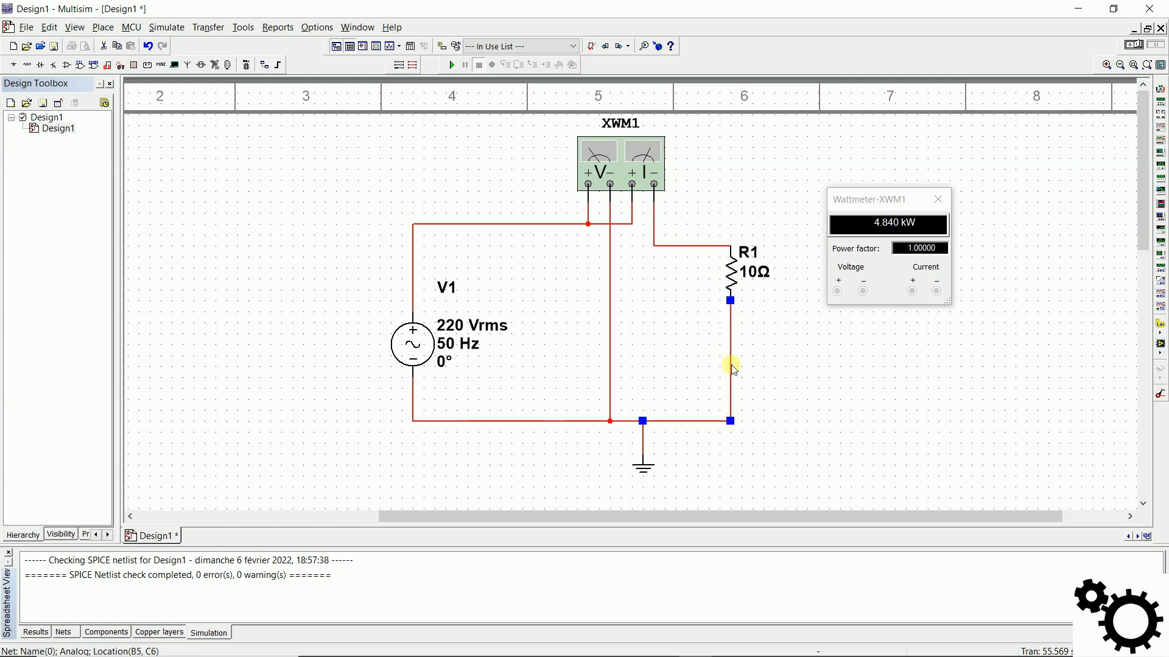
{"action": "key", "text": "Delete"}
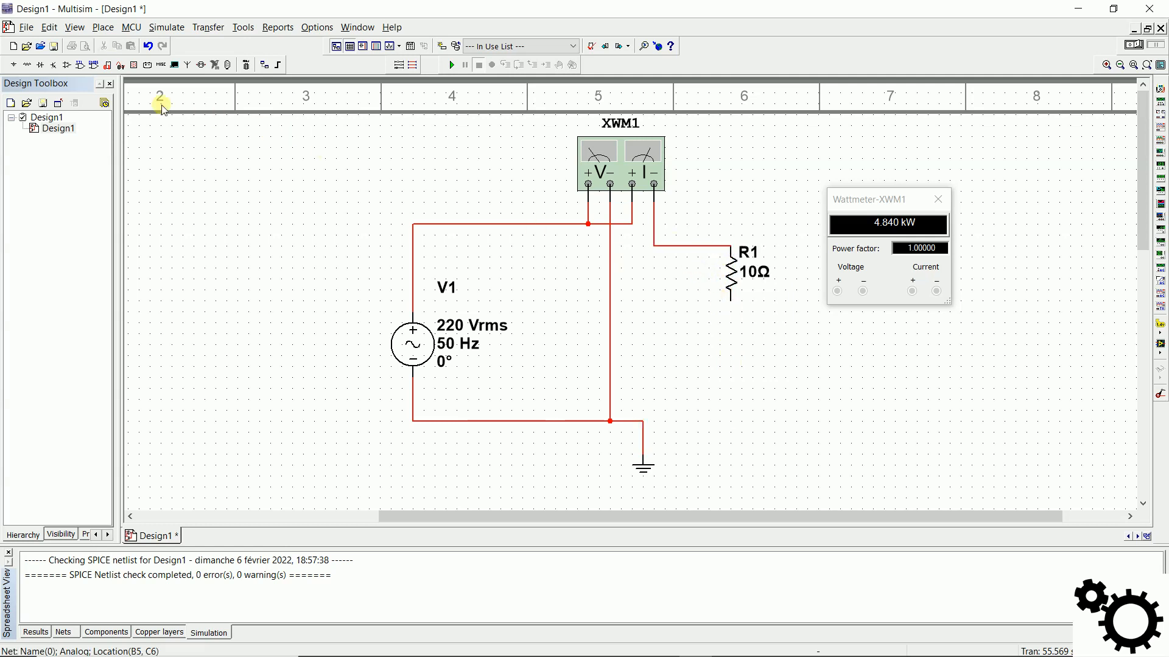
- Place a 1 mH inductor from the Basic group just below R1
{"action": "left_click", "coordinate": [28, 65]}
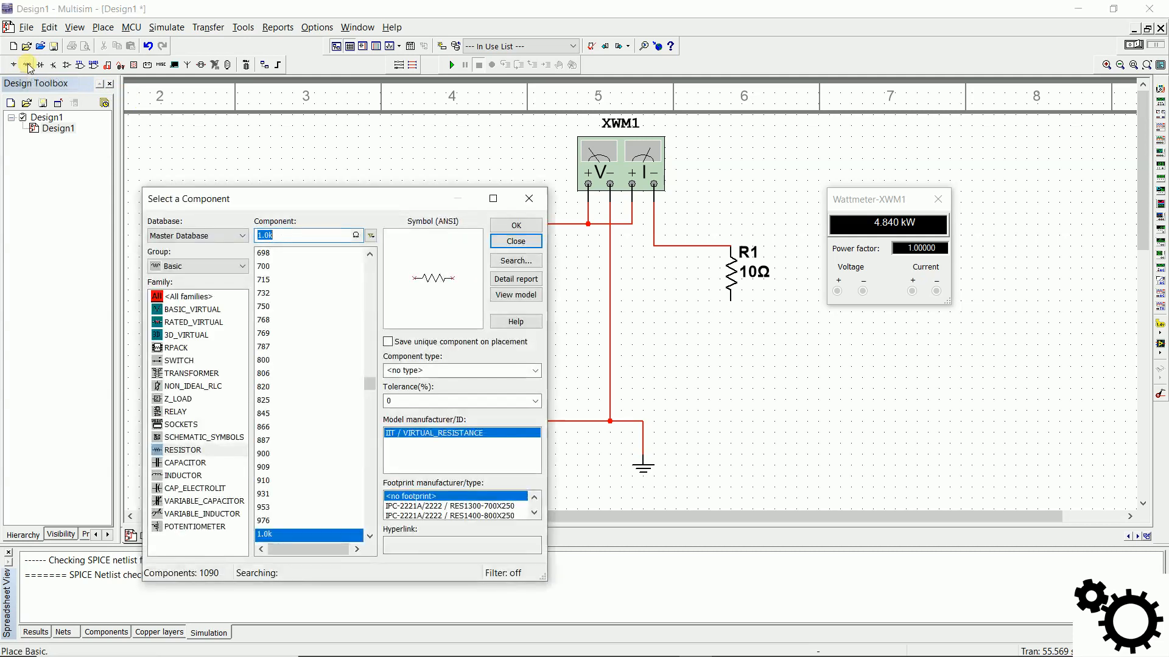
{"action": "left_click", "coordinate": [181, 476]}
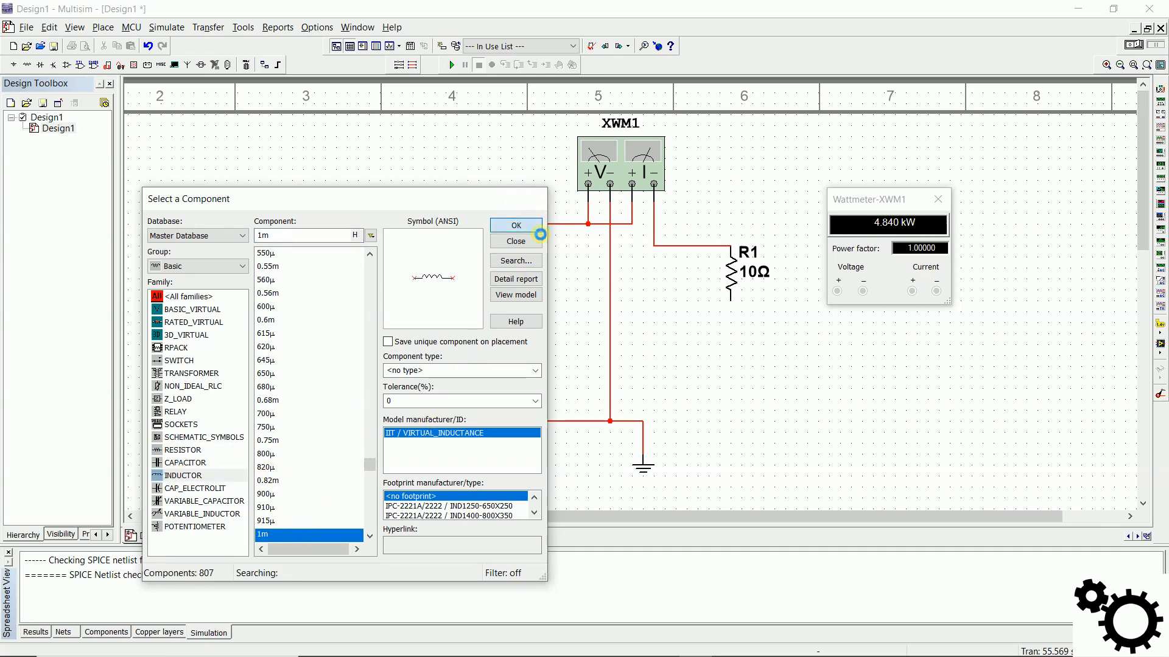
{"action": "left_click", "coordinate": [529, 232]}
{"action": "left_click", "coordinate": [714, 353]}
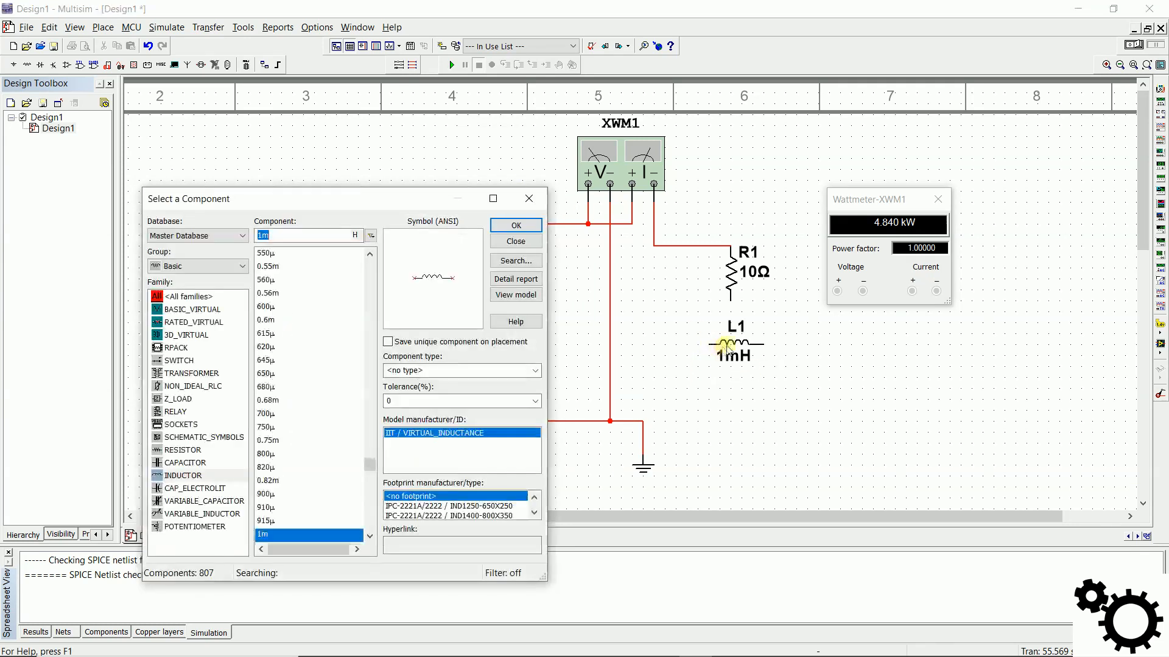
{"action": "left_click", "coordinate": [516, 242]}
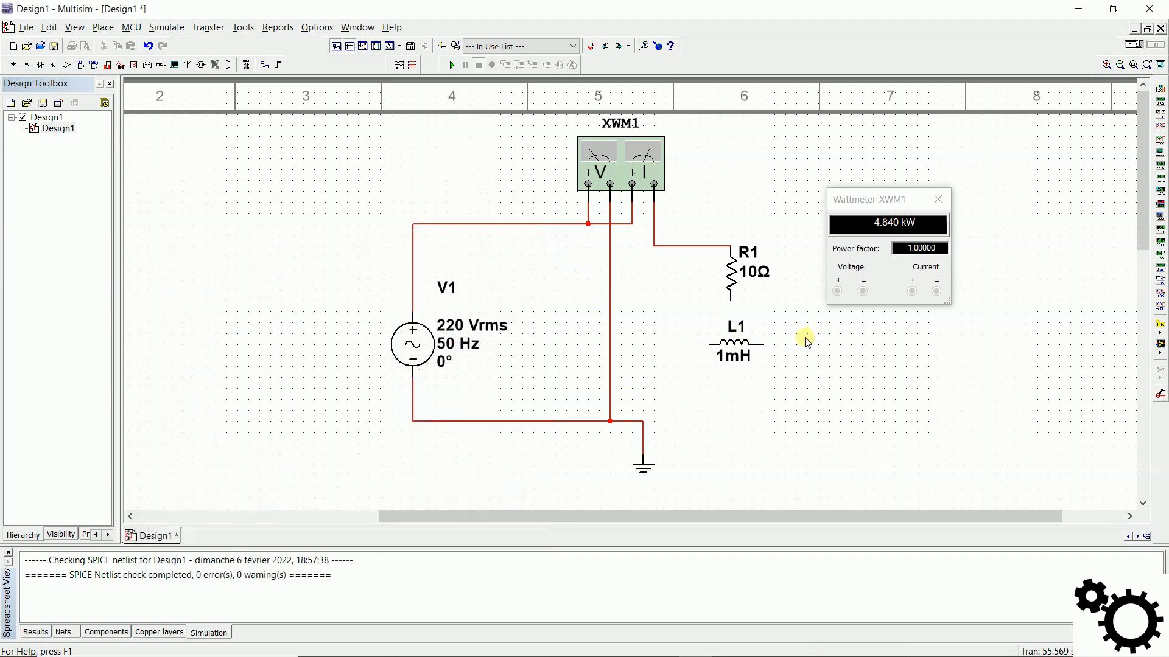
- Rotate the inductor 90° clockwise, align it under R1, and wire it in series between R1 and the ground junction
{"action": "left_click", "coordinate": [734, 344]}
{"action": "right_click", "coordinate": [738, 343]}
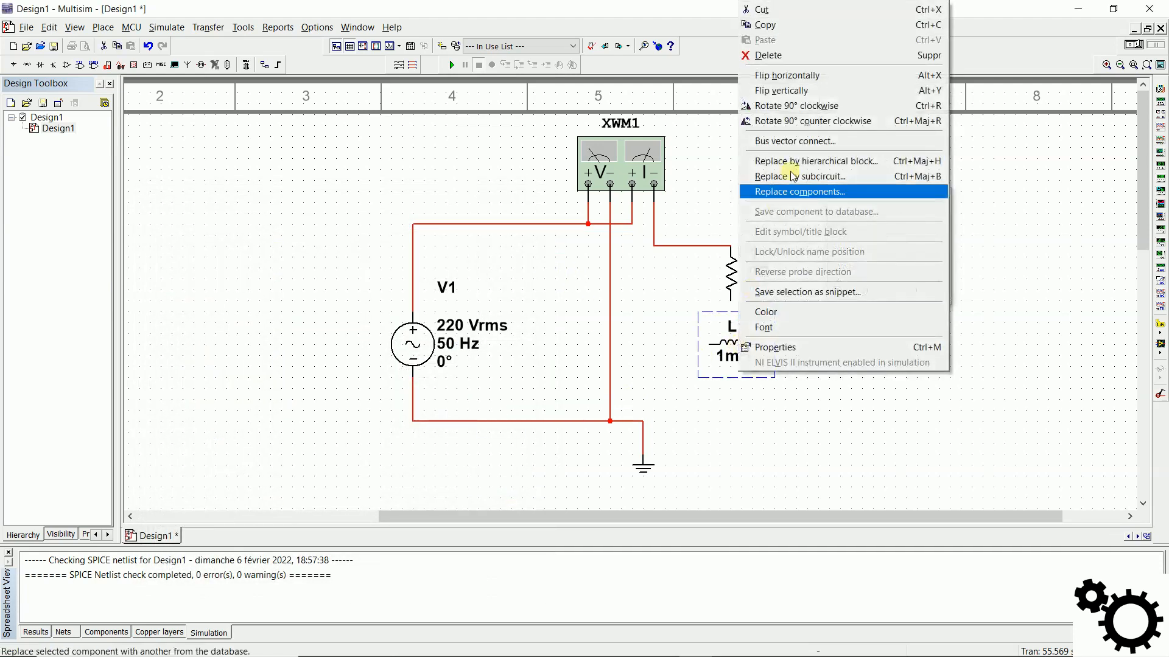
{"action": "left_click", "coordinate": [791, 106]}
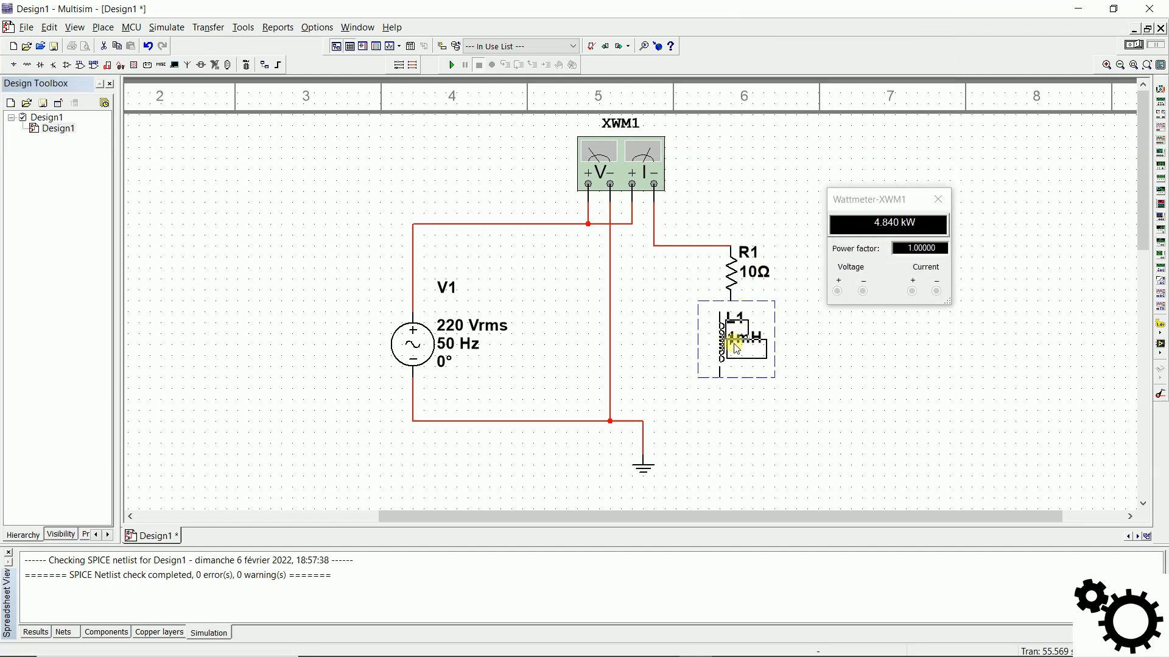
{"action": "left_click", "coordinate": [730, 298]}
{"action": "left_click", "coordinate": [732, 319]}
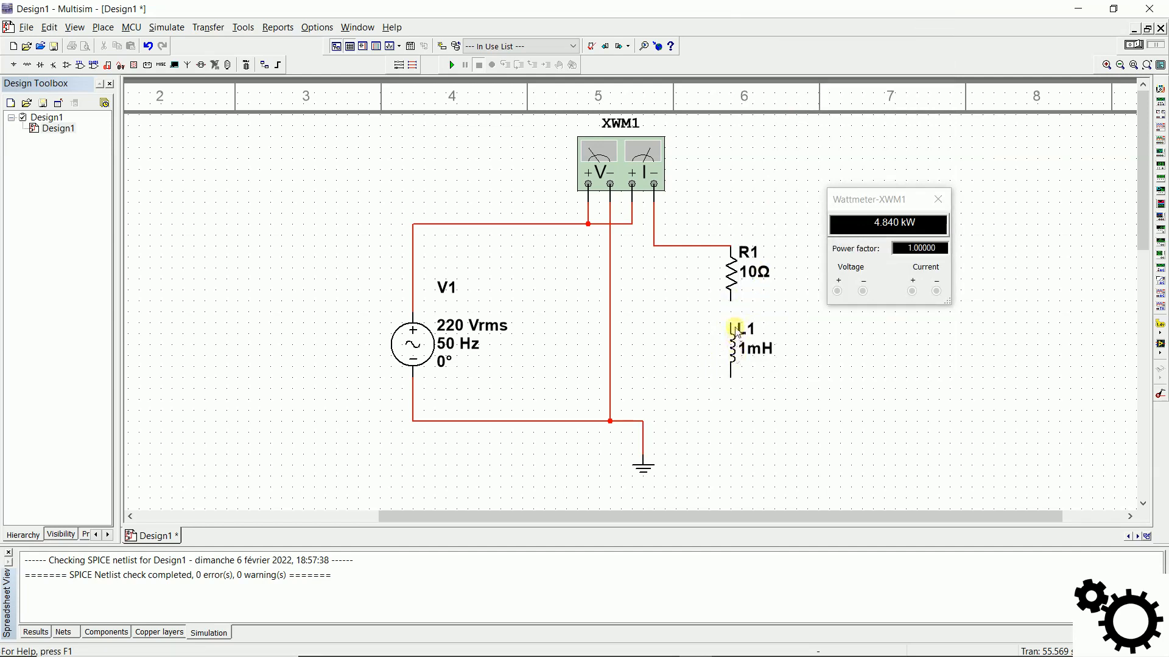
{"action": "left_click", "coordinate": [732, 376]}
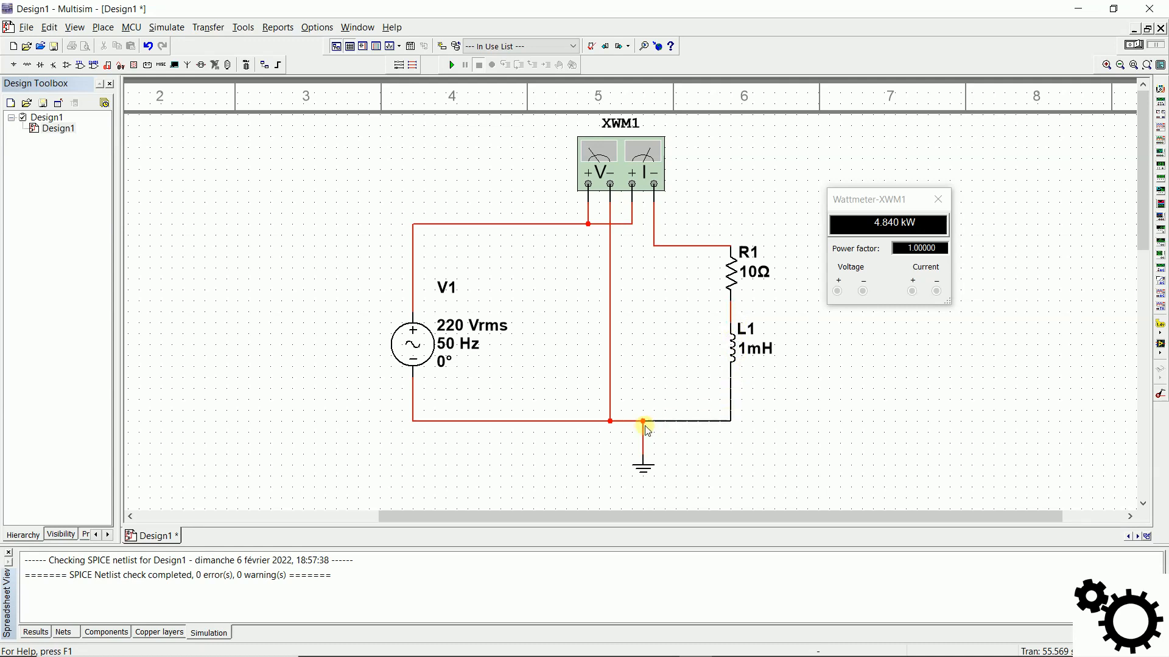
{"action": "left_click", "coordinate": [643, 421]}
- Run the simulation to read the wattmeter for the circuit with the 1 mH inductor, then stop it
{"action": "left_click", "coordinate": [451, 66]}
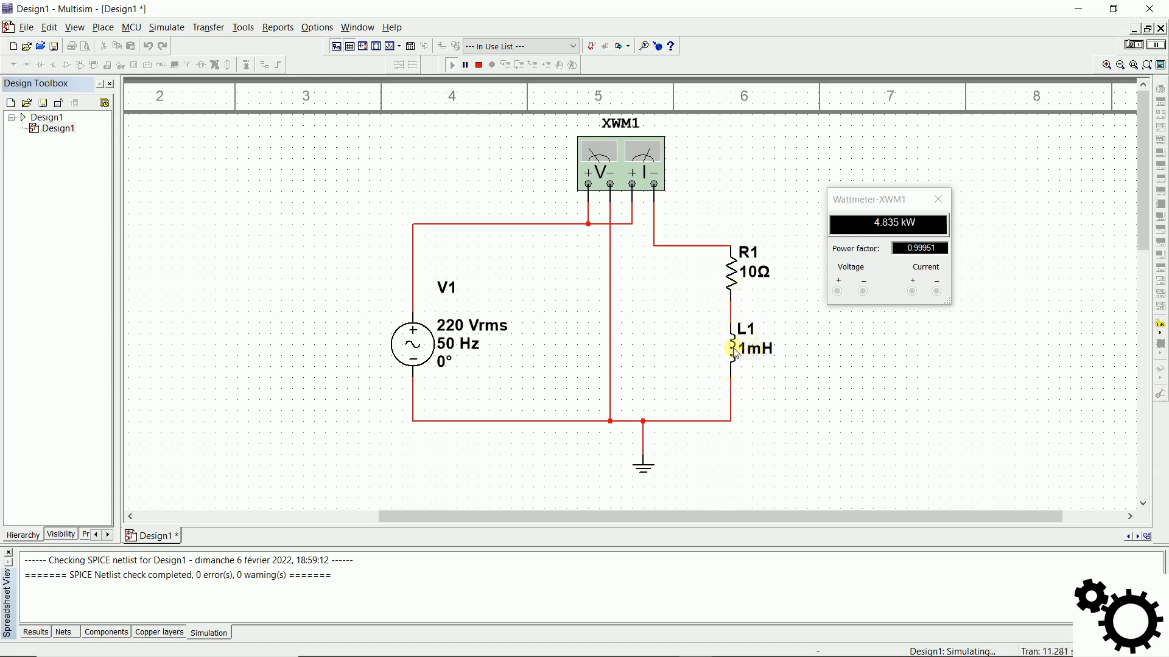
{"action": "key", "text": "F5"}
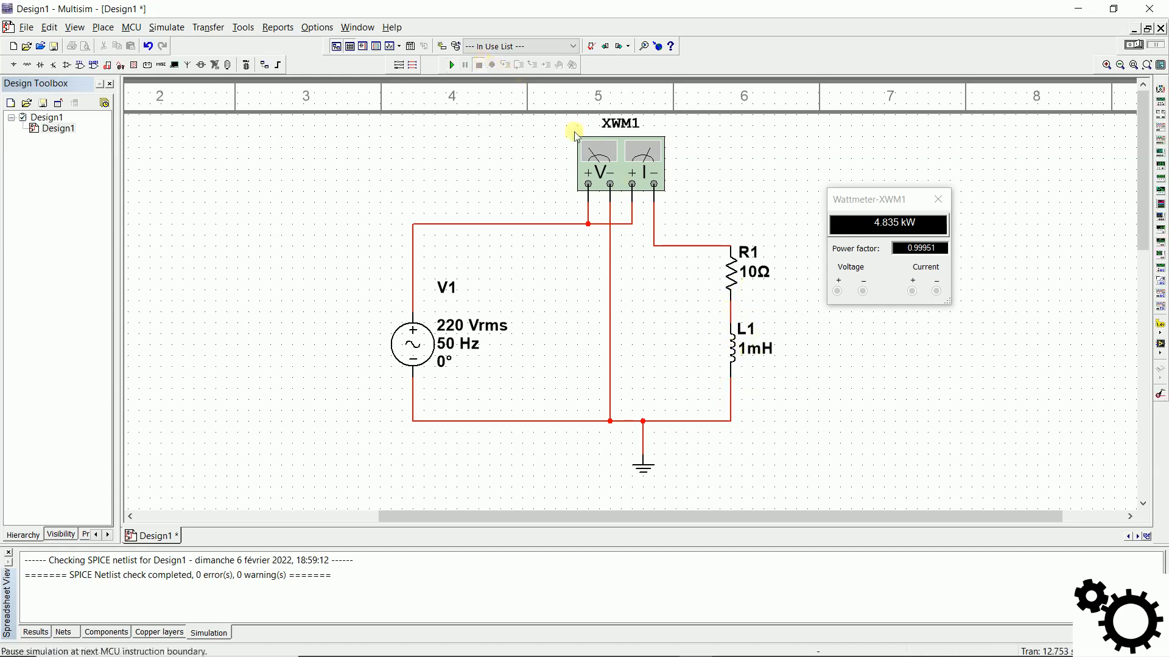
- Set the inductance of L1 to 100 mH and start the simulation again
{"action": "left_click", "coordinate": [735, 345]}
{"action": "double_click", "coordinate": [735, 346]}
{"action": "left_click", "coordinate": [524, 214]}
{"action": "type", "text": "00m"}
{"action": "left_click", "coordinate": [618, 492]}
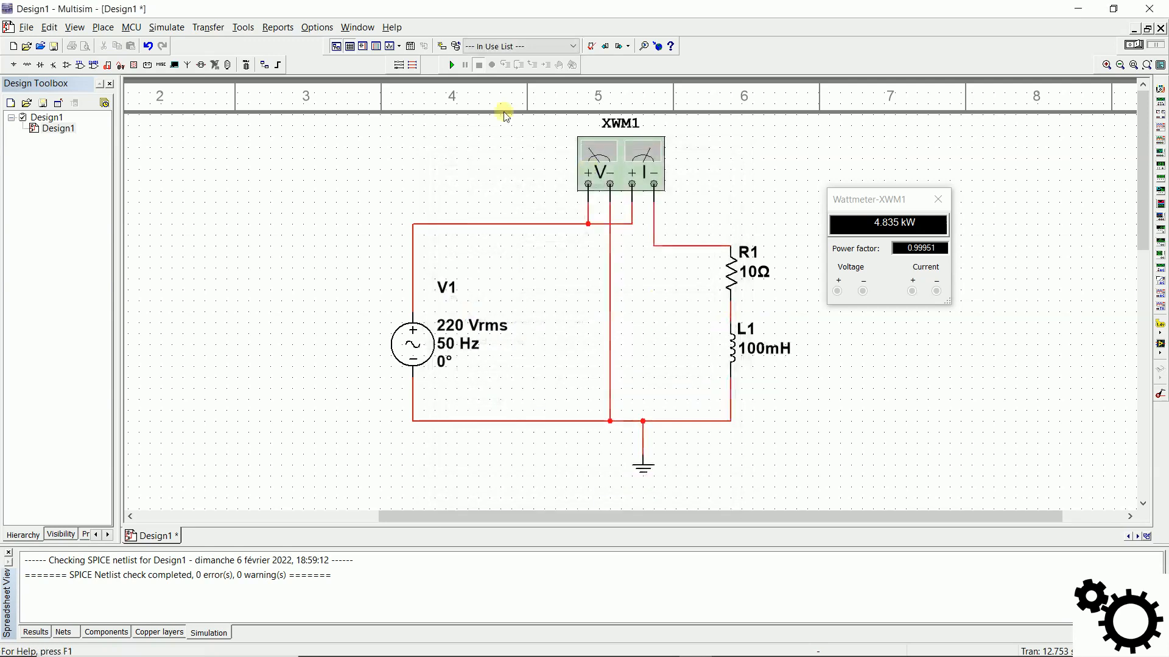
{"action": "left_click", "coordinate": [453, 64]}
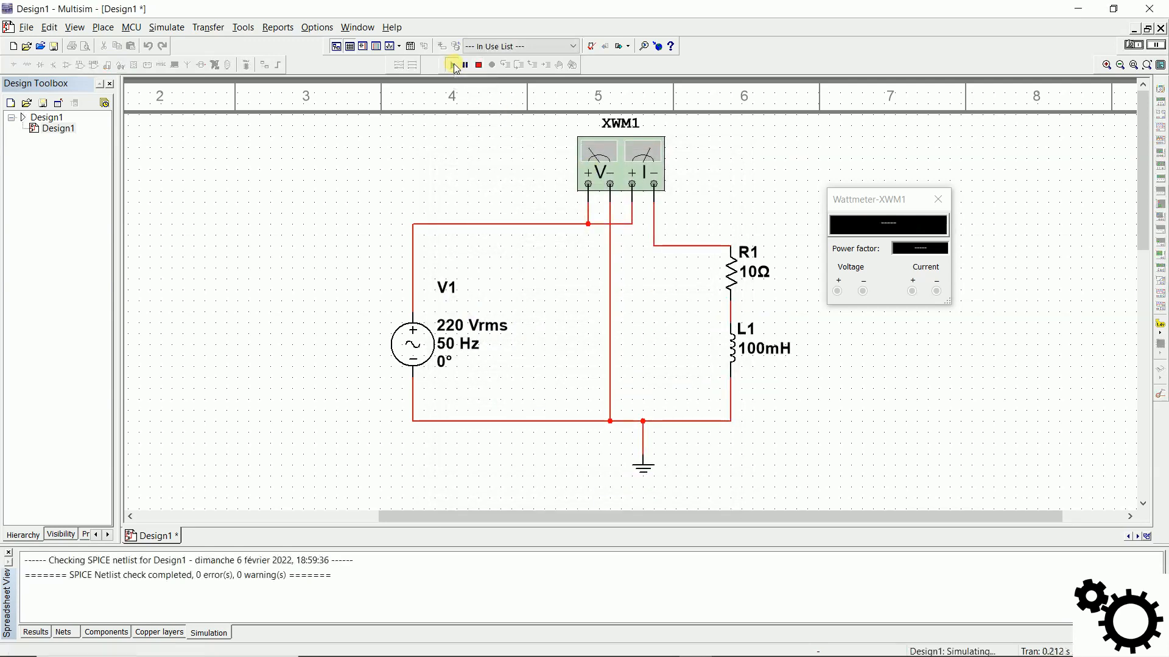